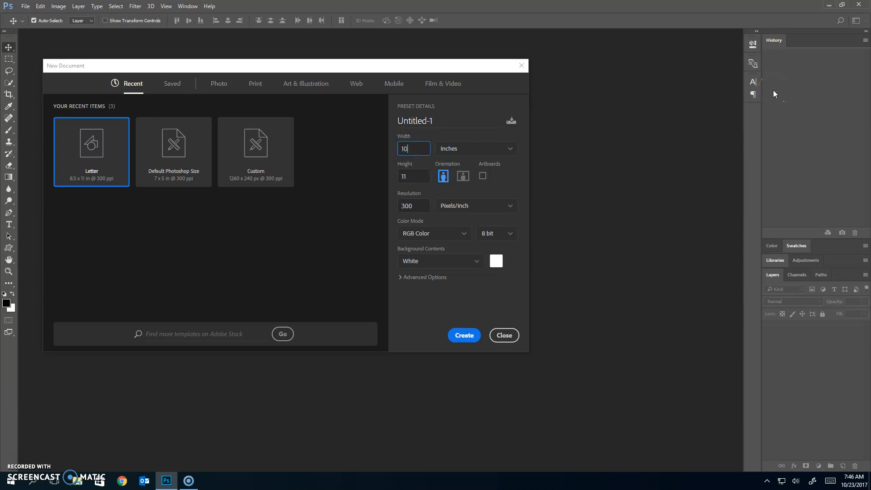
Create a new document 1024 pixels wide and 768 pixels high at 300 pixels/inch with a white background
{"action": "left_click", "coordinate": [494, 149]}
{"action": "left_click", "coordinate": [472, 146]}
{"action": "left_click", "coordinate": [467, 169]}
{"action": "left_click", "coordinate": [422, 149]}
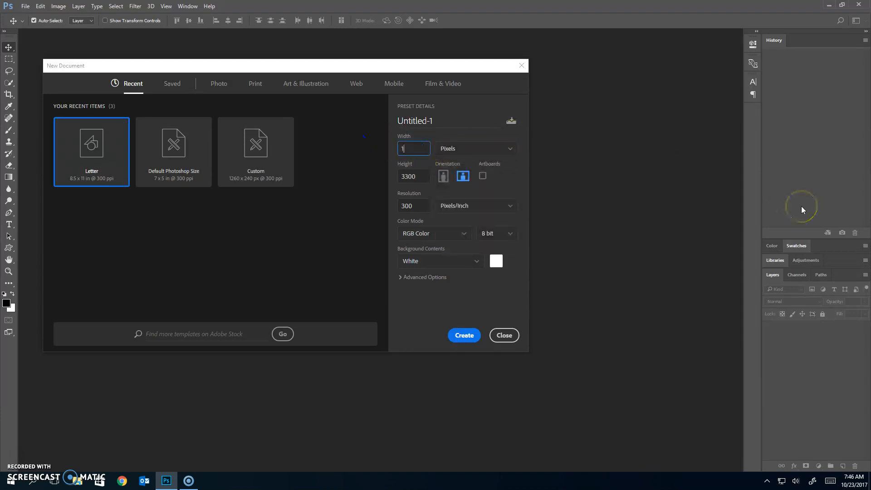
{"action": "key", "text": "Tab"}
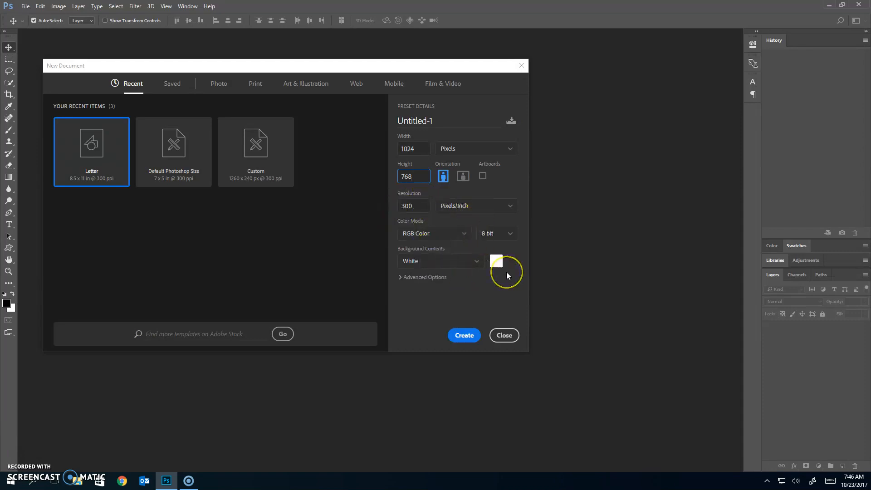
{"action": "left_click", "coordinate": [463, 335]}
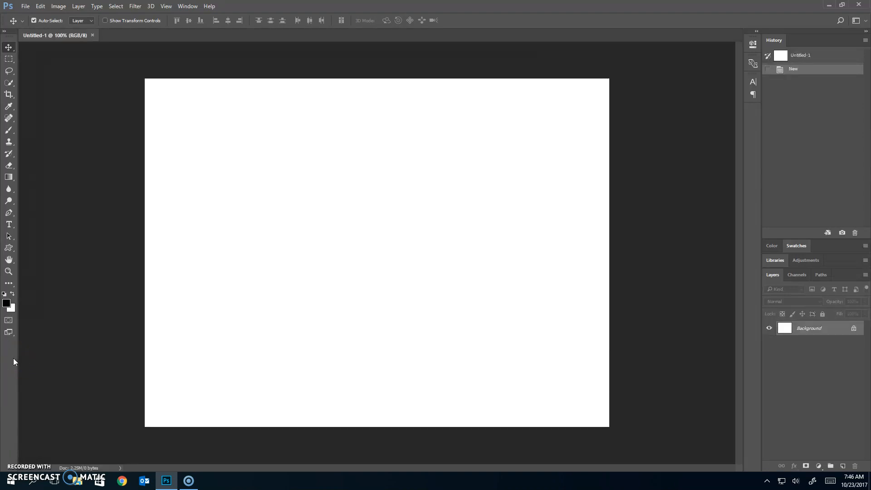
Set the foreground color to gray #919191
{"action": "left_click", "coordinate": [8, 304]}
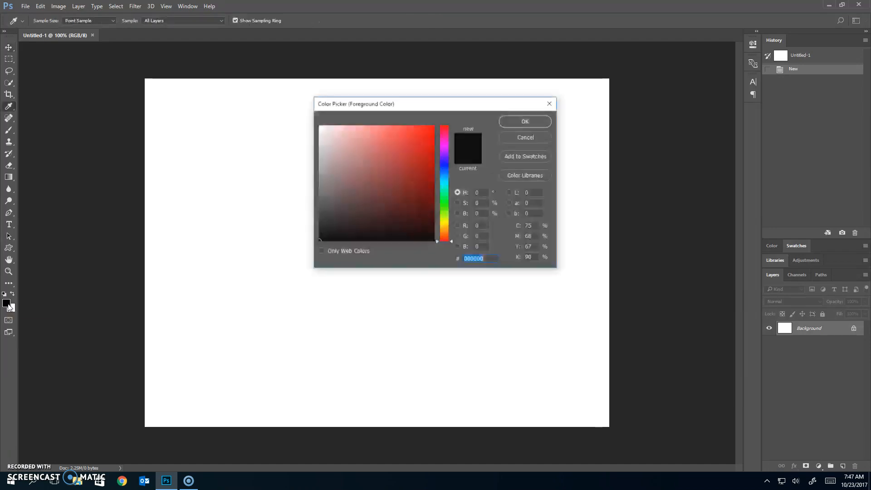
{"action": "type", "text": "919191"}
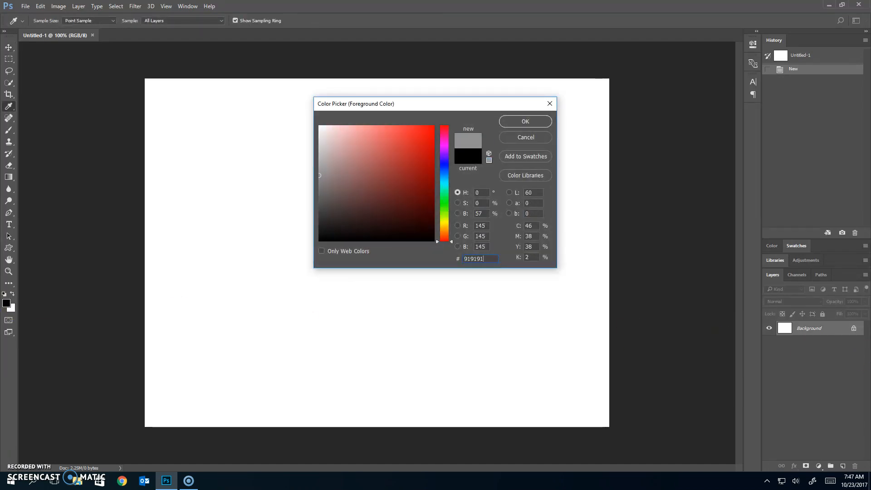
{"action": "key", "text": "Return"}
{"action": "key", "text": "v"}
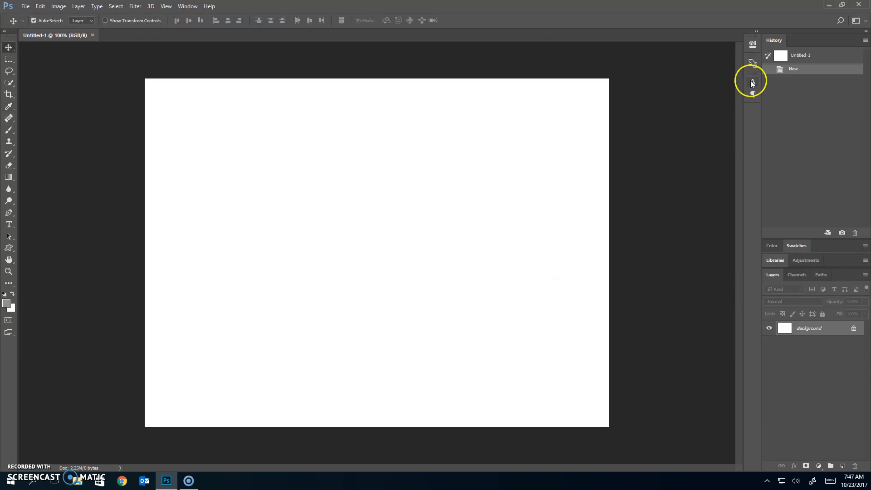
Set the background color to dark brown #493728
{"action": "left_click", "coordinate": [10, 310]}
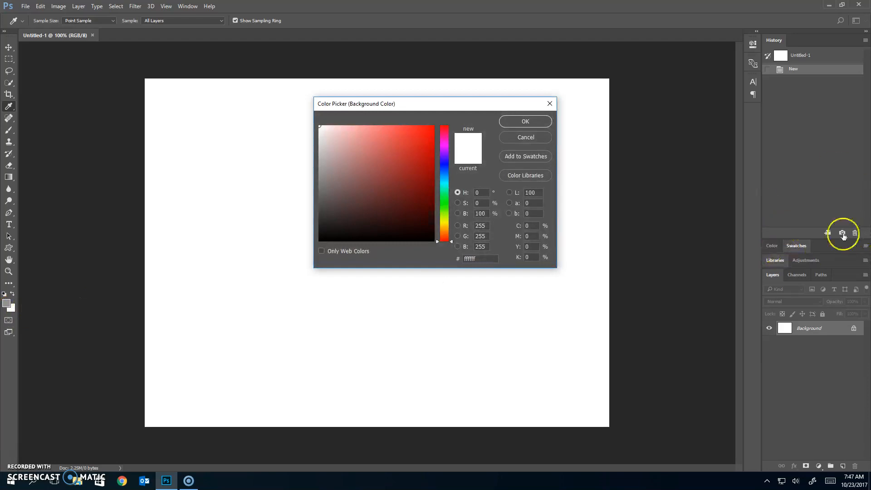
{"action": "left_click", "coordinate": [491, 256]}
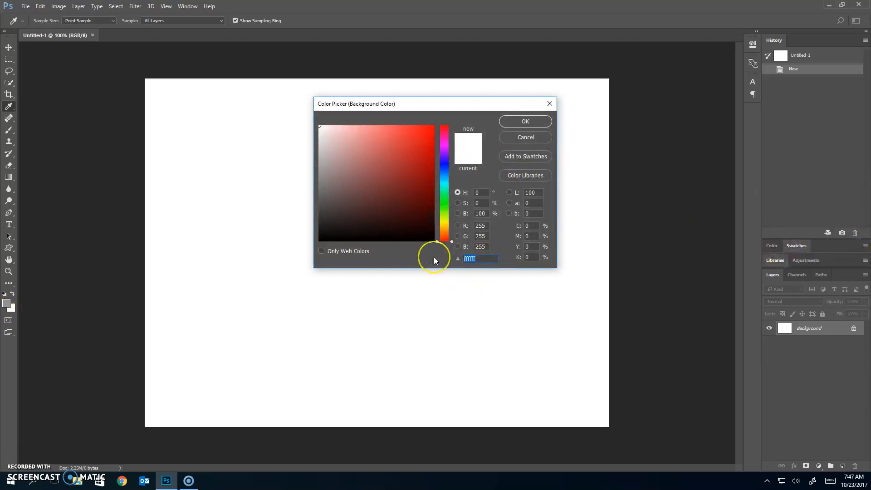
{"action": "type", "text": "49"}
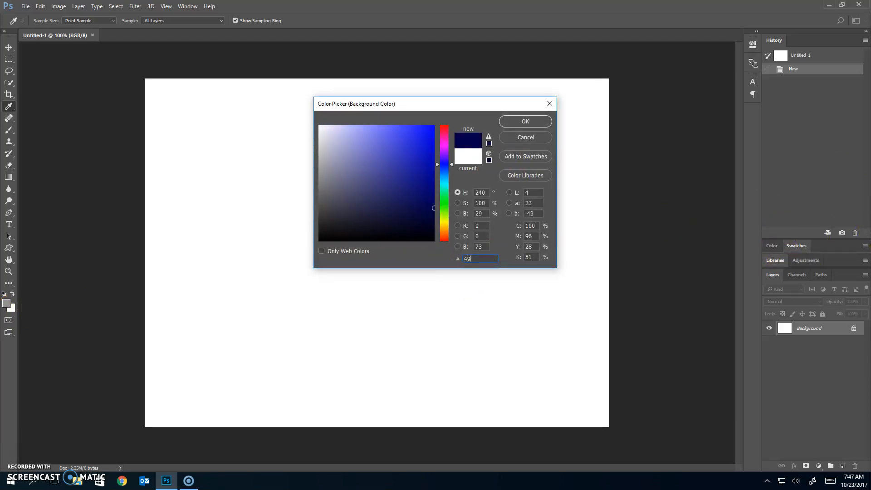
{"action": "type", "text": "3728"}
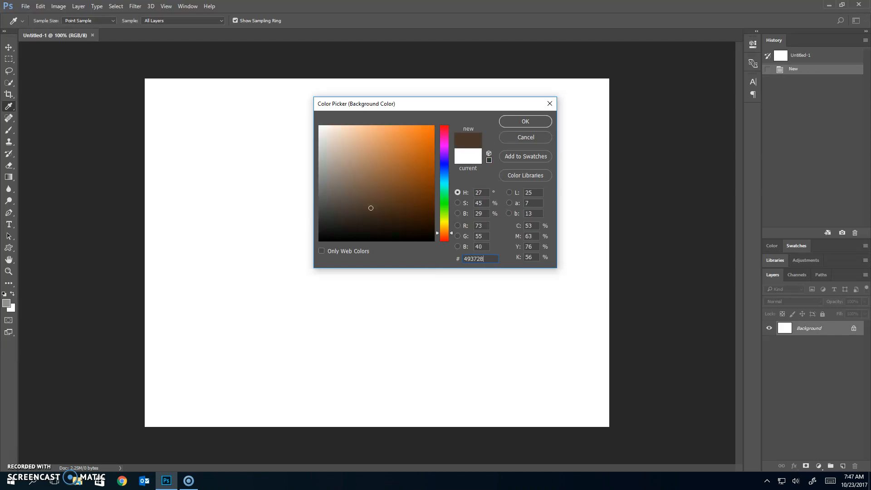
{"action": "left_click", "coordinate": [527, 122]}
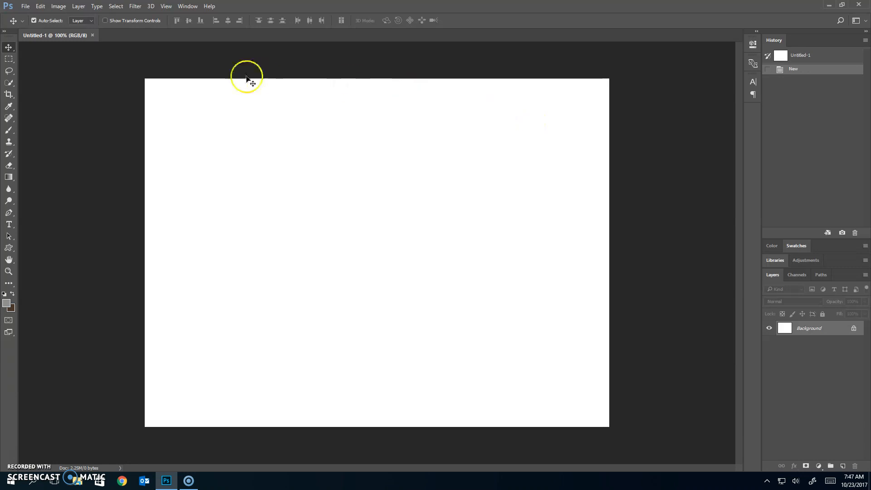
Choose the Gradient tool and show the rulers around the canvas
{"action": "left_click", "coordinate": [8, 177]}
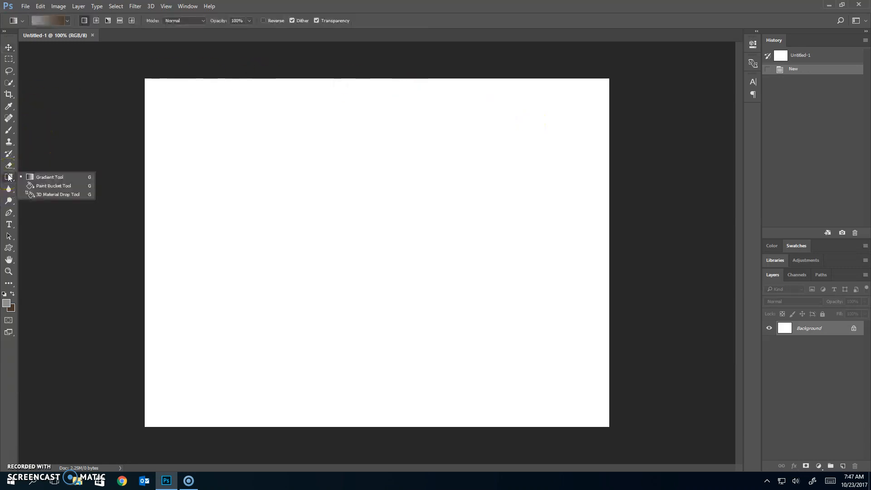
{"action": "left_click", "coordinate": [43, 177]}
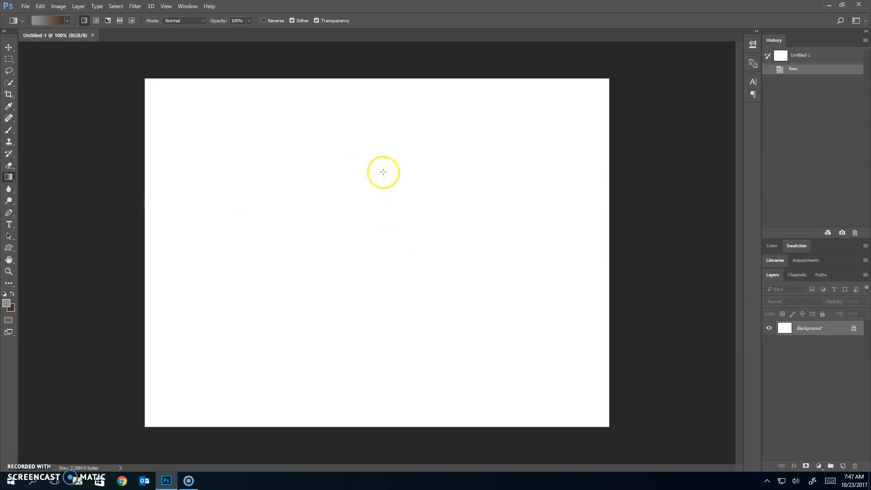
{"action": "left_click", "coordinate": [167, 6]}
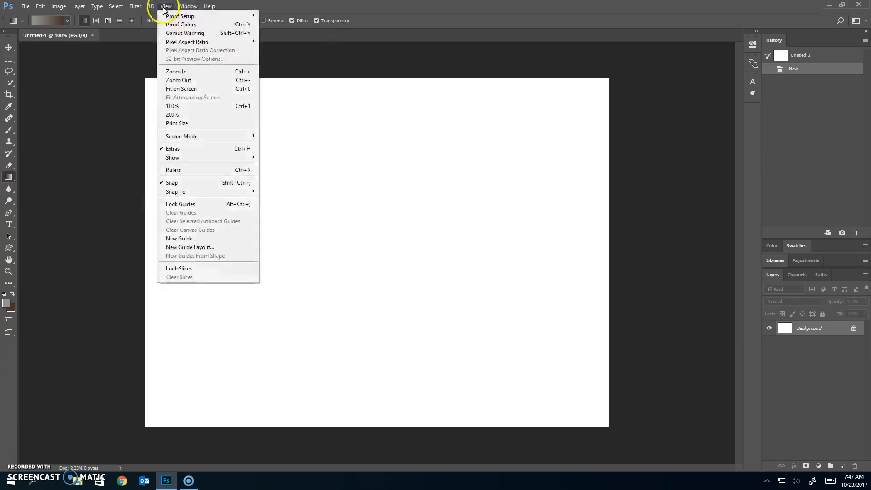
{"action": "left_click", "coordinate": [194, 171]}
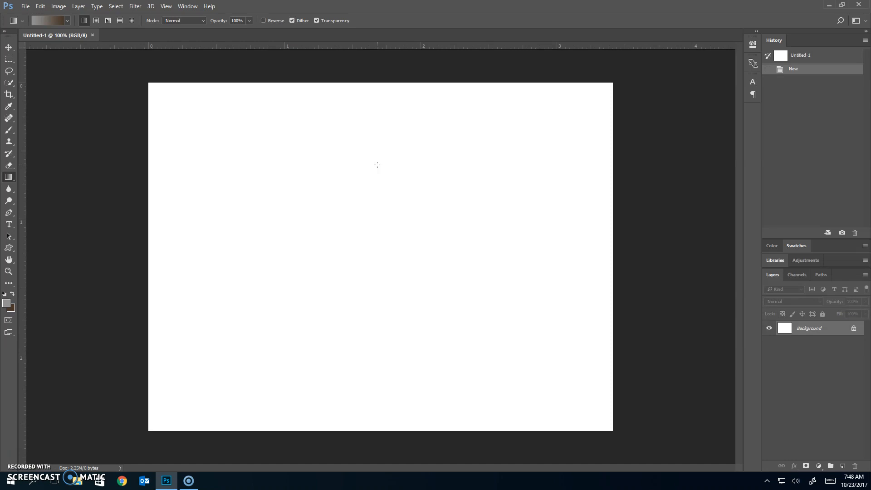
Fill the Background layer with a radial gray-to-brown gradient running from the canvas's upper center to just past its lower-right corner
{"action": "left_click_drag", "start_coordinate": [375, 163], "coordinate": [614, 433]}
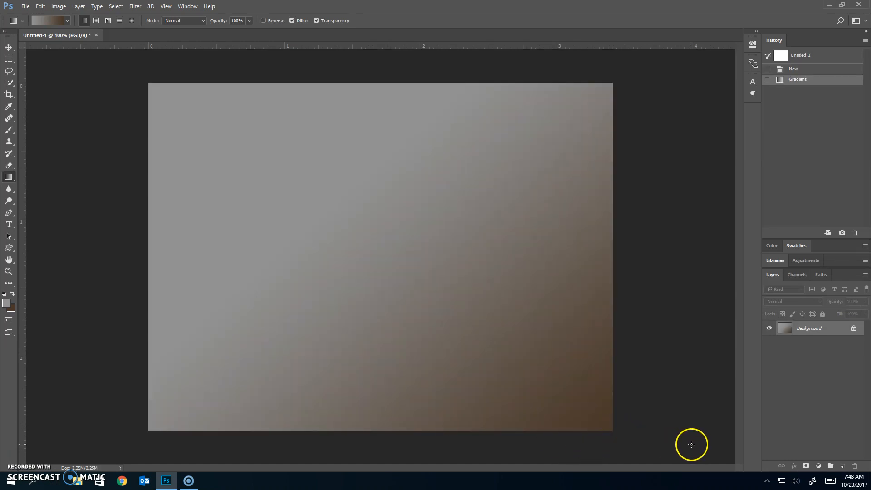
{"action": "key", "text": "ctrl+z"}
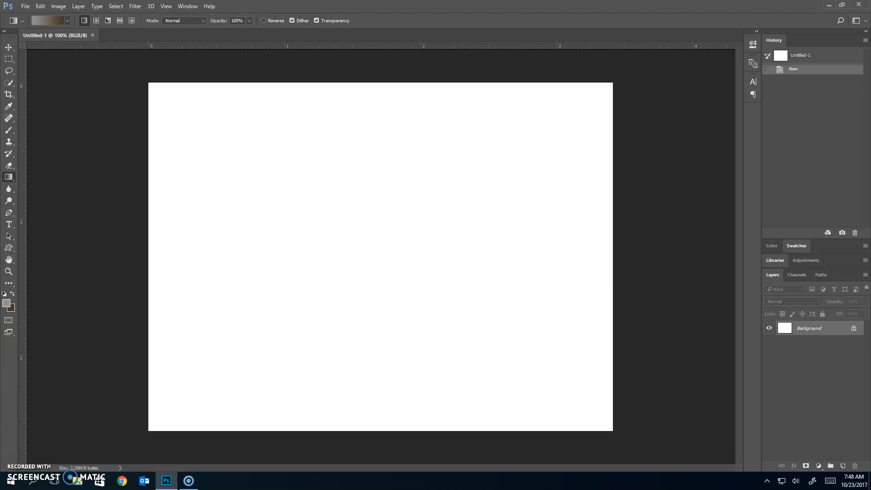
{"action": "left_click", "coordinate": [96, 20]}
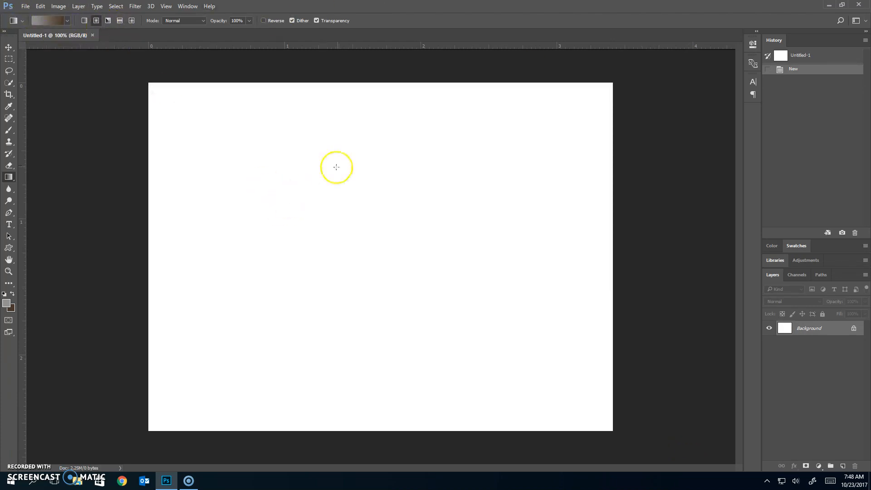
{"action": "left_click_drag", "start_coordinate": [374, 176], "coordinate": [644, 451]}
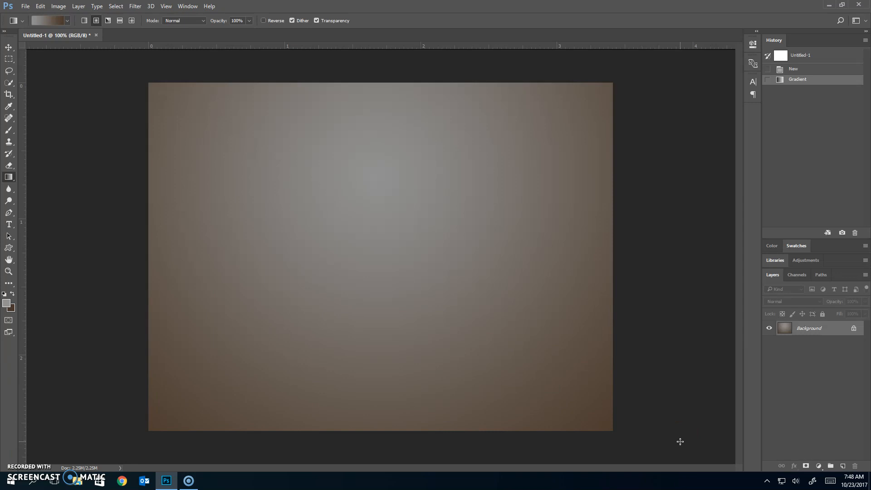
Place old_metal_texture.jpg as an embedded image from the teacher's folder under HS_LAMAR > STUDENT on Campus Share (S:), keeping its default fit
{"action": "left_click", "coordinate": [24, 7]}
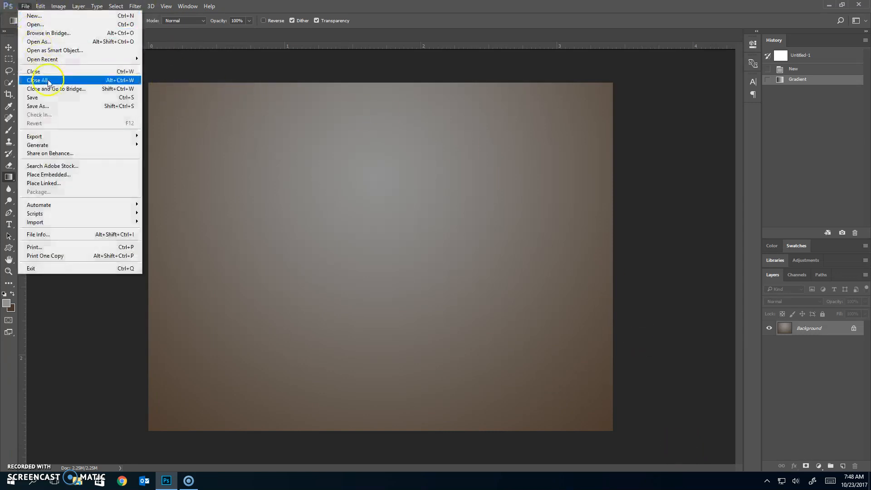
{"action": "left_click", "coordinate": [71, 178]}
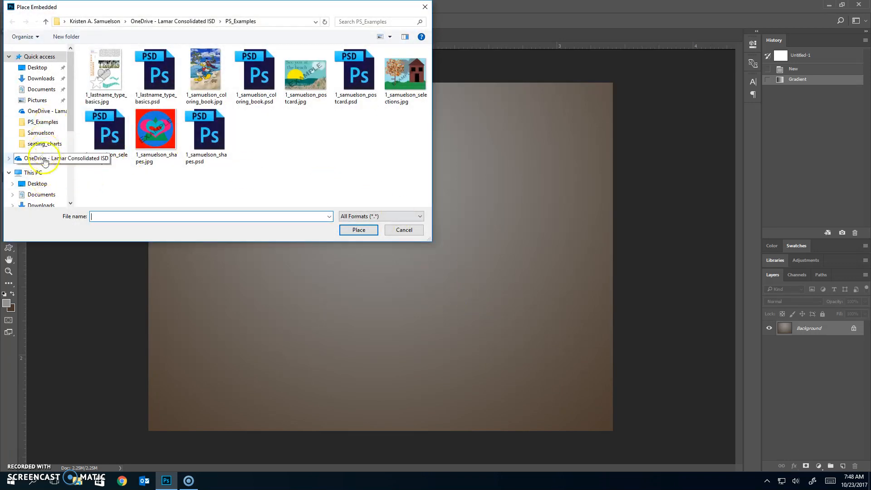
{"action": "left_click", "coordinate": [33, 172]}
{"action": "scroll", "coordinate": [253, 167], "scroll_direction": "down", "scroll_amount": 2}
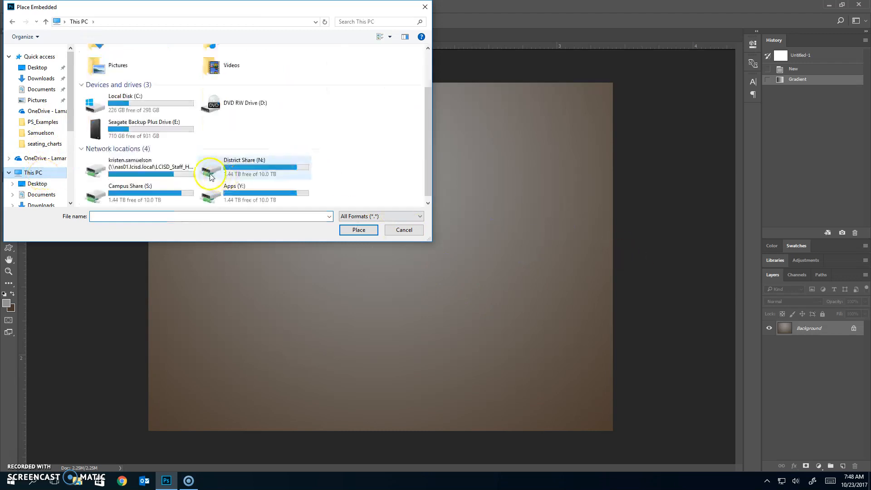
{"action": "double_click", "coordinate": [157, 195]}
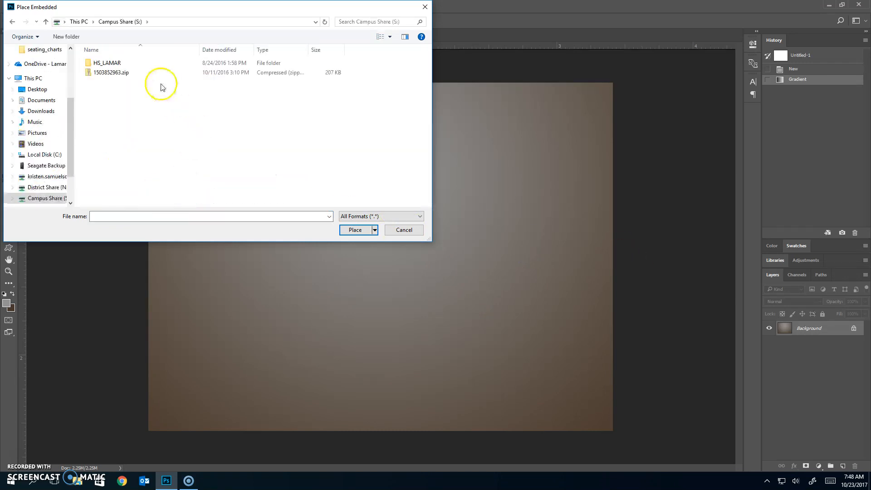
{"action": "double_click", "coordinate": [127, 63]}
{"action": "double_click", "coordinate": [122, 78]}
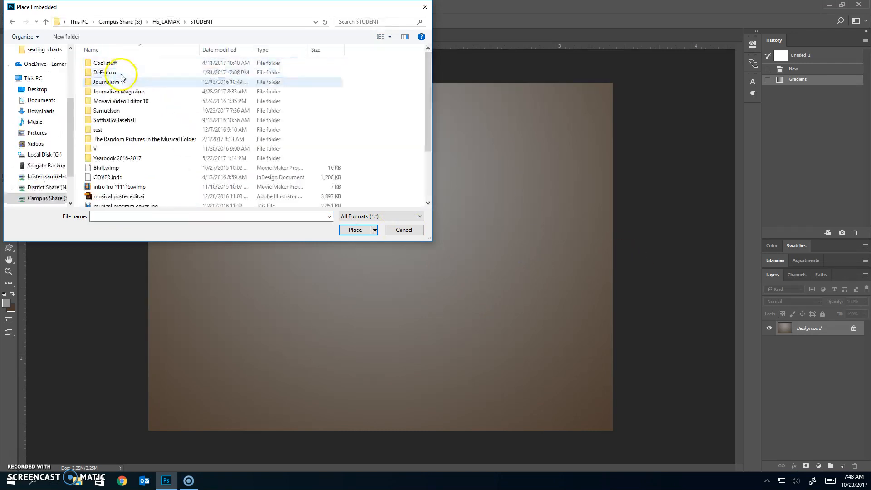
{"action": "double_click", "coordinate": [119, 114]}
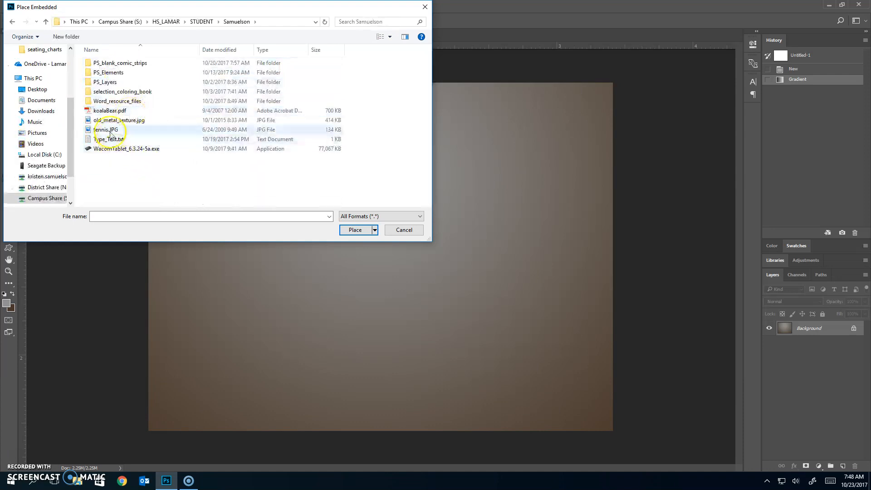
{"action": "left_click", "coordinate": [120, 120]}
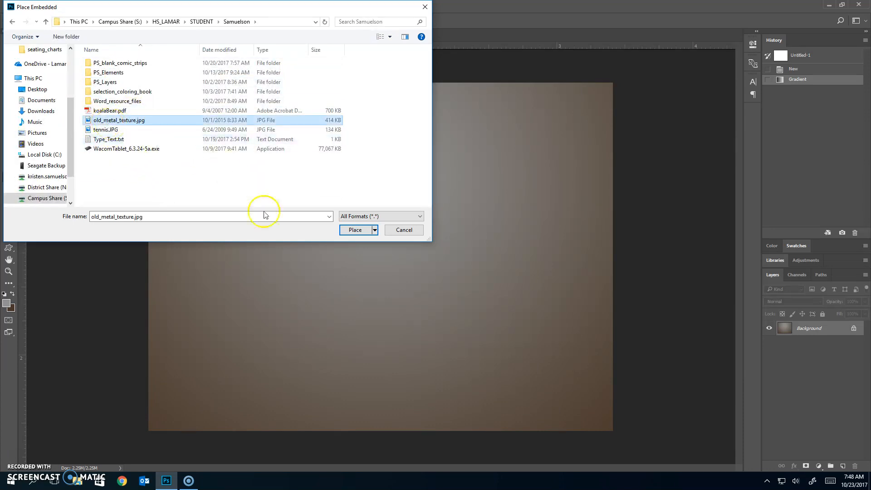
{"action": "left_click", "coordinate": [355, 231]}
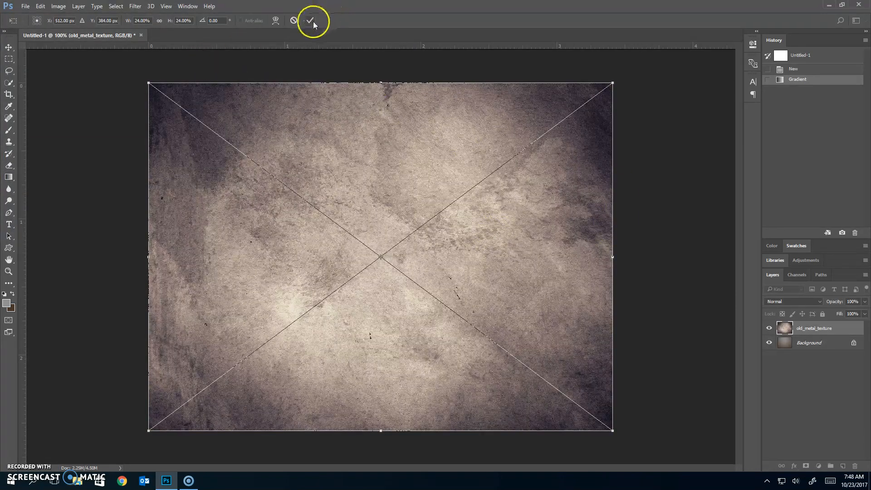
{"action": "left_click", "coordinate": [310, 20]}
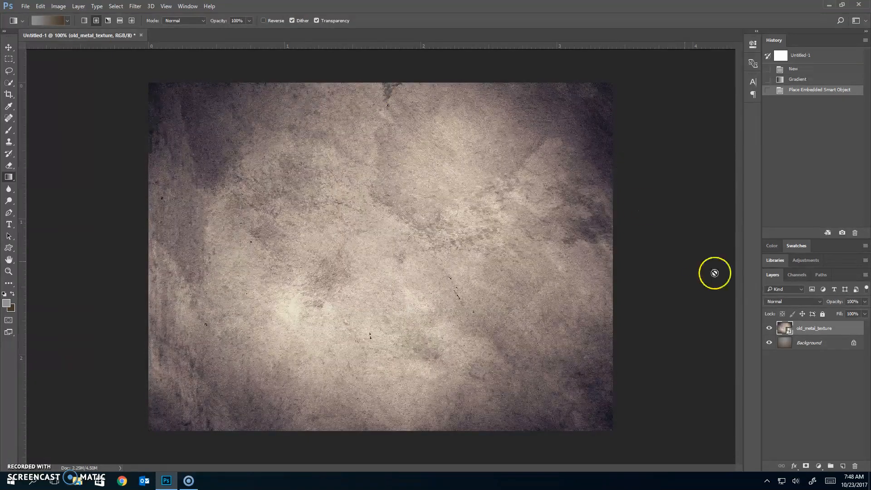
Rasterize the old_metal_texture layer and blend it with Multiply mode at 70% opacity
{"action": "right_click", "coordinate": [840, 334]}
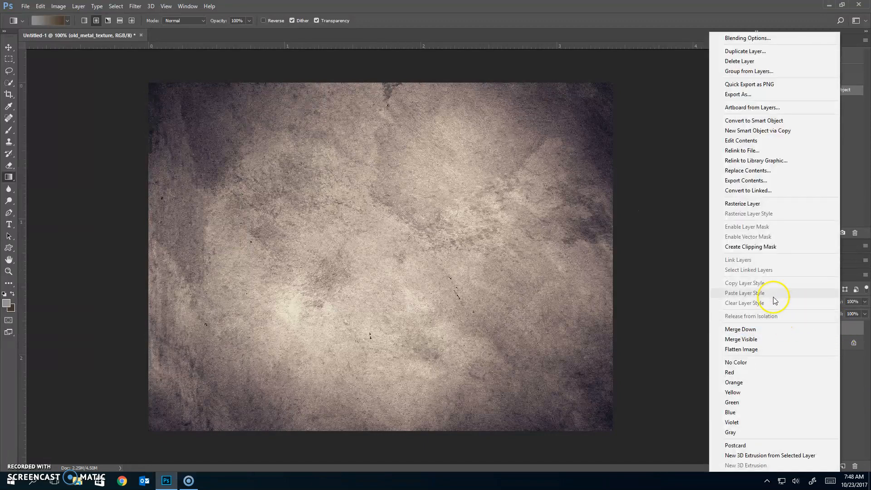
{"action": "left_click", "coordinate": [748, 205]}
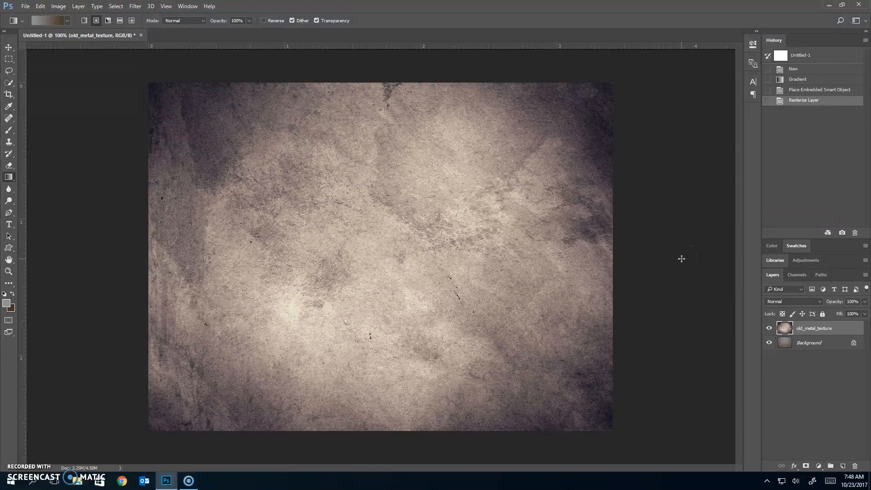
{"action": "left_click", "coordinate": [804, 301]}
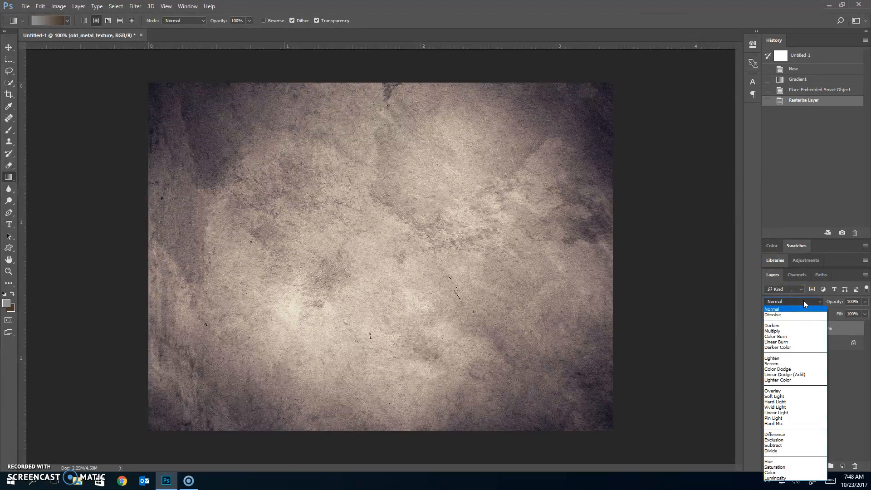
{"action": "left_click", "coordinate": [781, 332]}
{"action": "left_click", "coordinate": [855, 301]}
{"action": "type", "text": "70"}
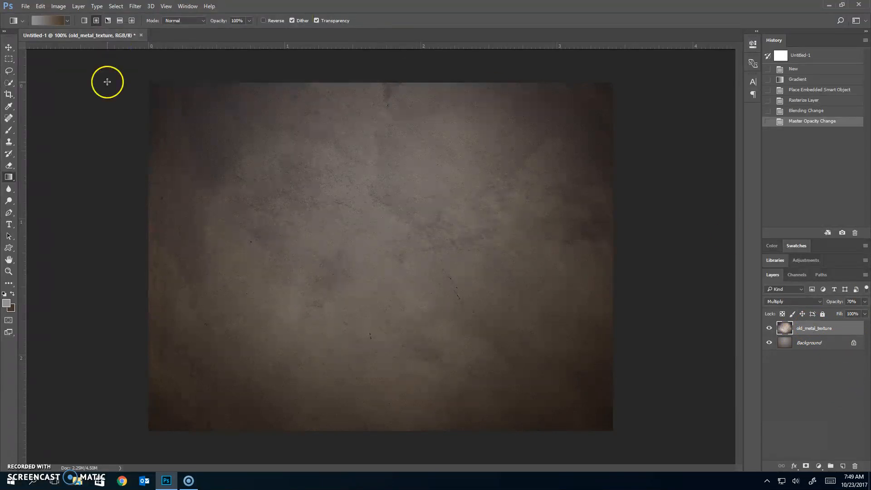
Choose the Type tool and set its font to Poplar Std
{"action": "left_click", "coordinate": [9, 223]}
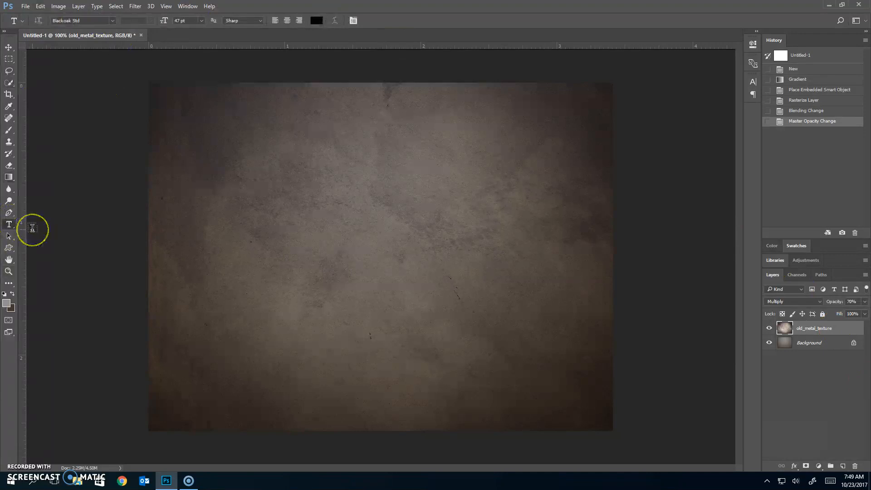
{"action": "left_click", "coordinate": [98, 19]}
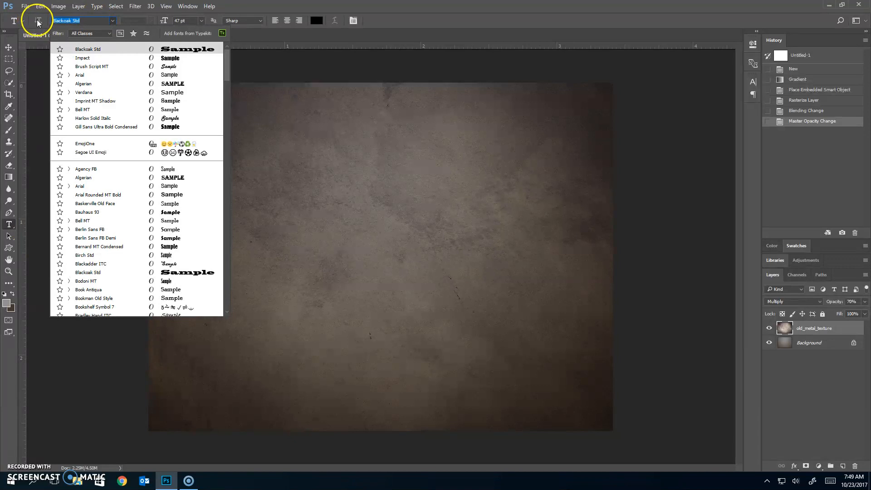
{"action": "type", "text": "popl"}
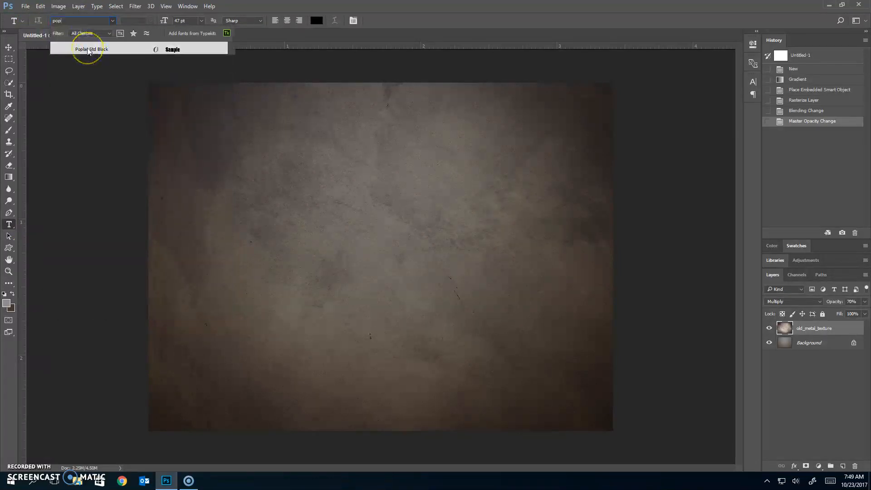
{"action": "left_click", "coordinate": [88, 50]}
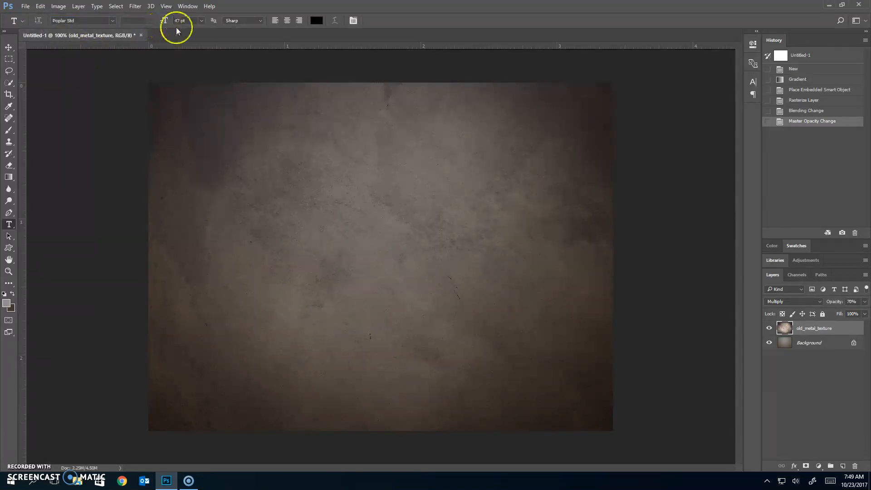
Set the text color to #7b7b7b and the text alignment to centered
{"action": "left_click", "coordinate": [319, 21]}
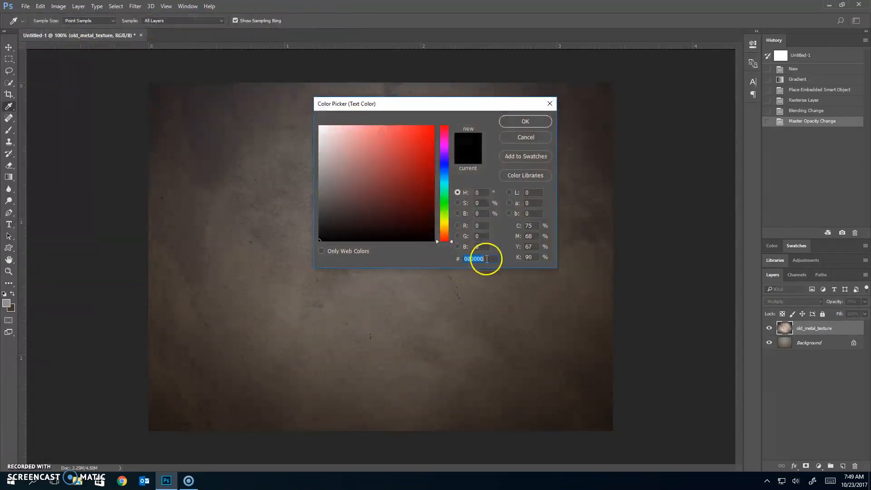
{"action": "type", "text": "7b"}
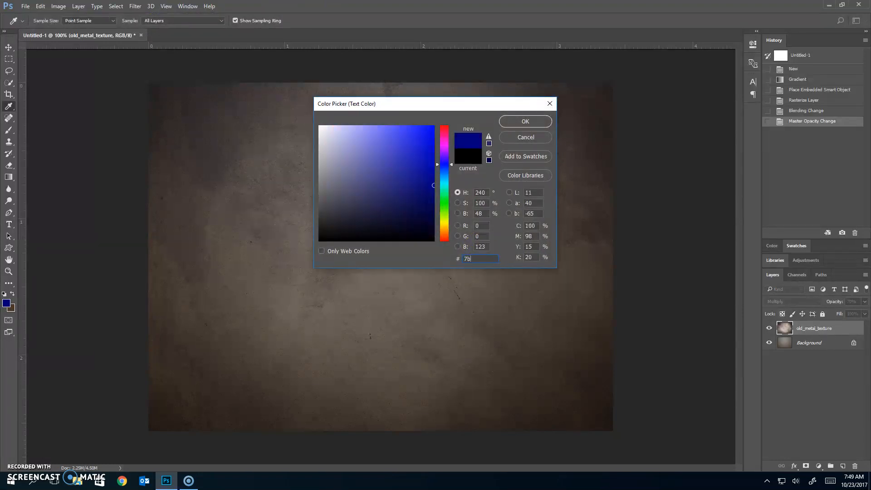
{"action": "type", "text": "7b7b"}
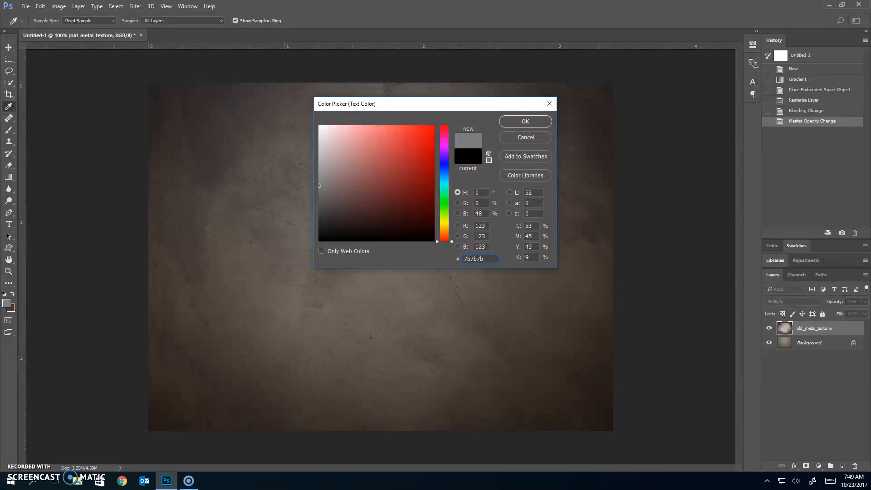
{"action": "left_click", "coordinate": [538, 120]}
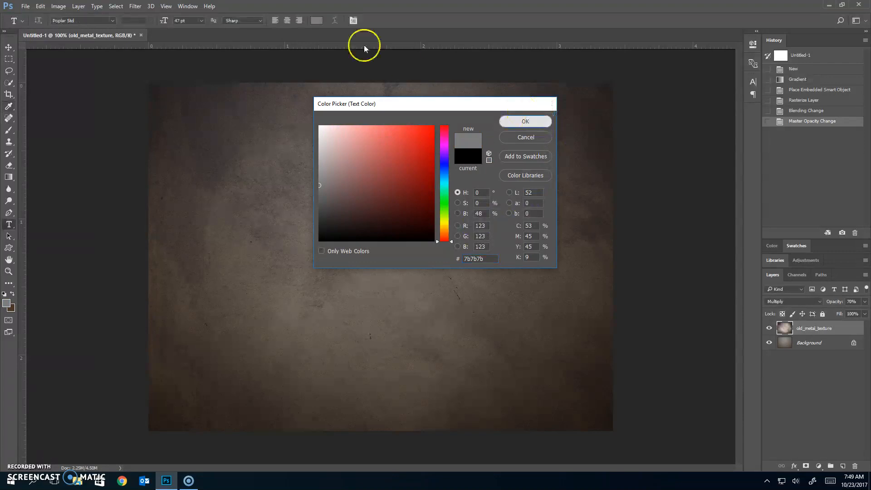
{"action": "left_click", "coordinate": [287, 21]}
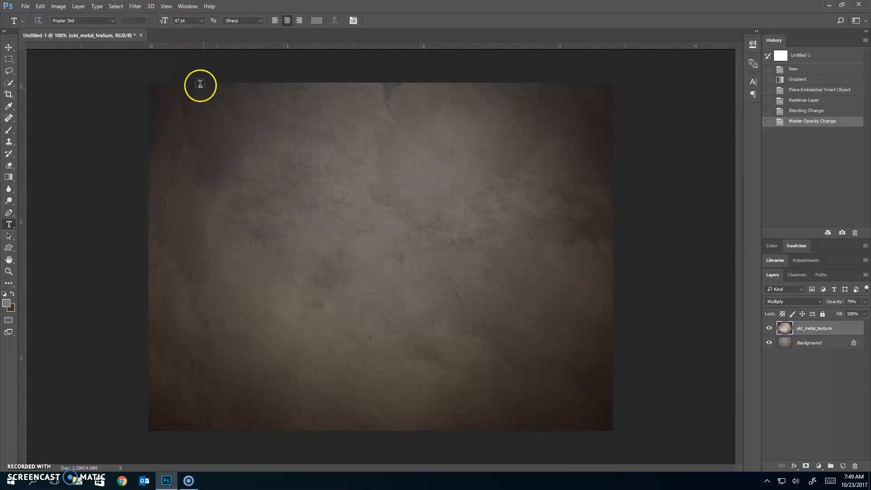
Add a text layer on the canvas reading "old" with "metal" on a second line
{"action": "left_click", "coordinate": [393, 213]}
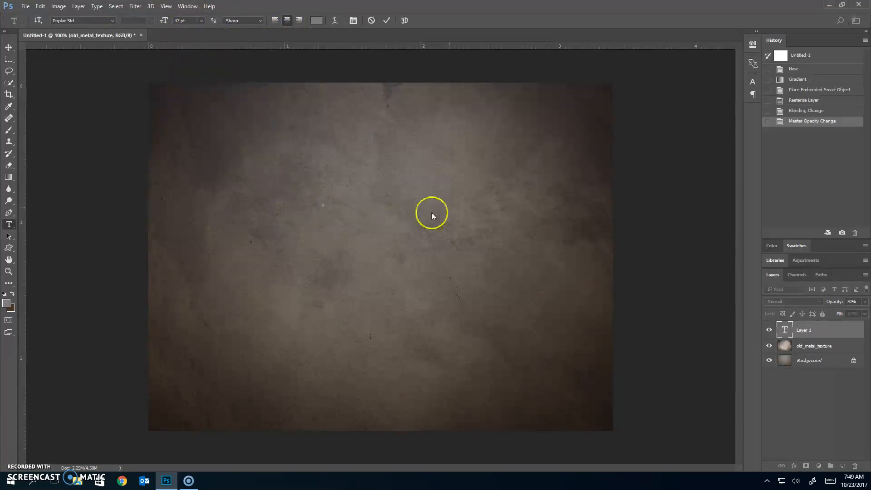
{"action": "type", "text": "old"}
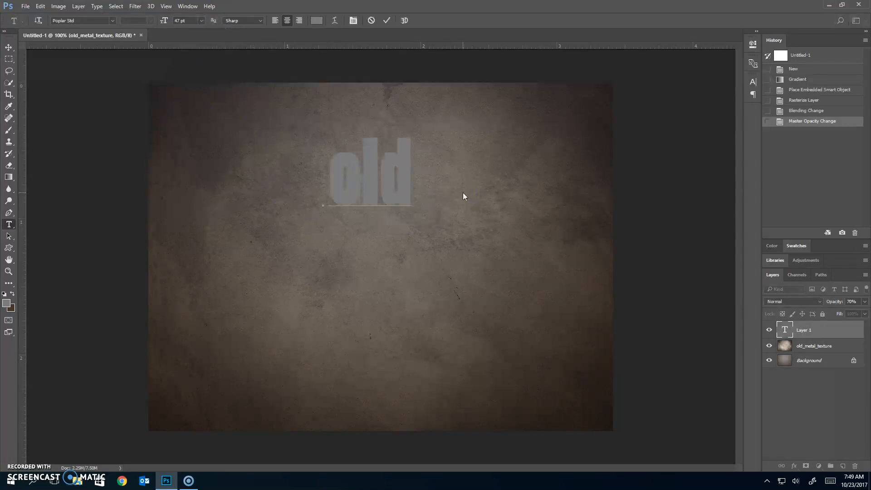
{"action": "key", "text": "Return"}
{"action": "type", "text": "metal"}
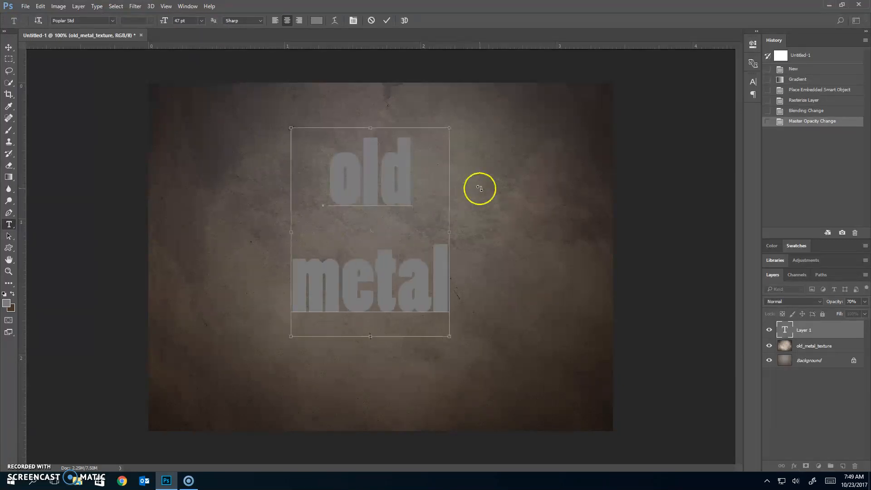
Enlarge both lines of text to 95 pt with 73 pt leading and move the text down to the middle of the canvas
{"action": "key", "text": "ctrl+a"}
{"action": "left_click_drag", "start_coordinate": [161, 24], "coordinate": [186, 24]}
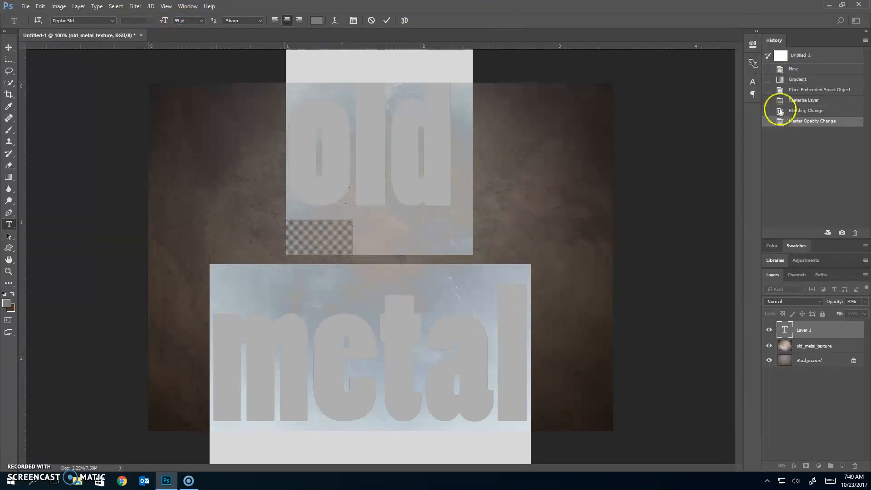
{"action": "left_click", "coordinate": [753, 81]}
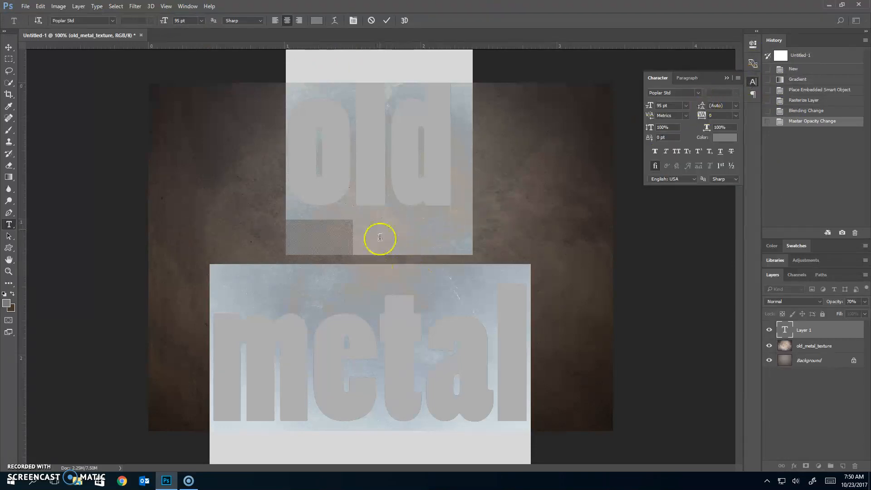
{"action": "left_click_drag", "start_coordinate": [701, 105], "coordinate": [734, 110]}
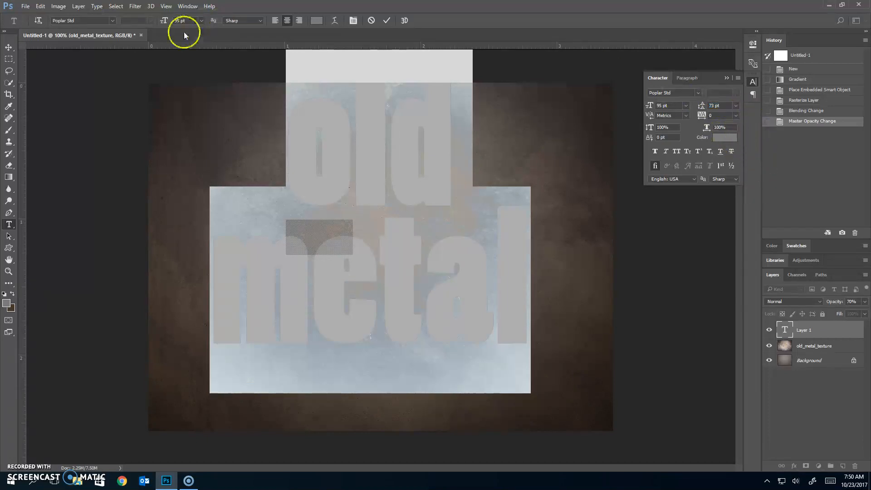
{"action": "left_click", "coordinate": [6, 45]}
{"action": "left_click_drag", "start_coordinate": [379, 151], "coordinate": [383, 203]}
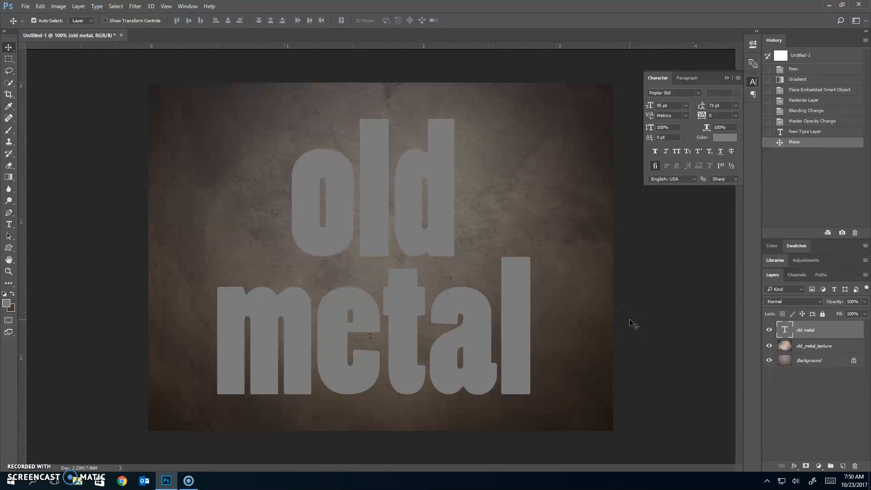
Duplicate the old metal text layer as old metal copy in the same document
{"action": "right_click", "coordinate": [839, 333]}
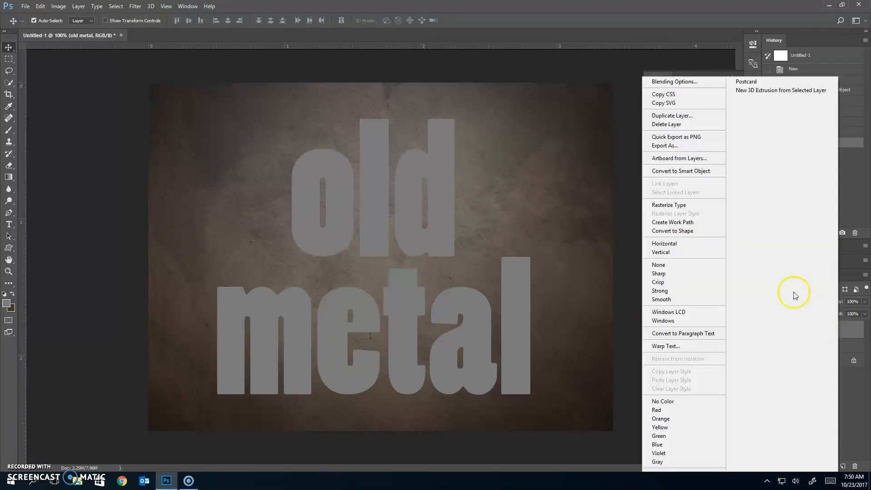
{"action": "left_click", "coordinate": [671, 116]}
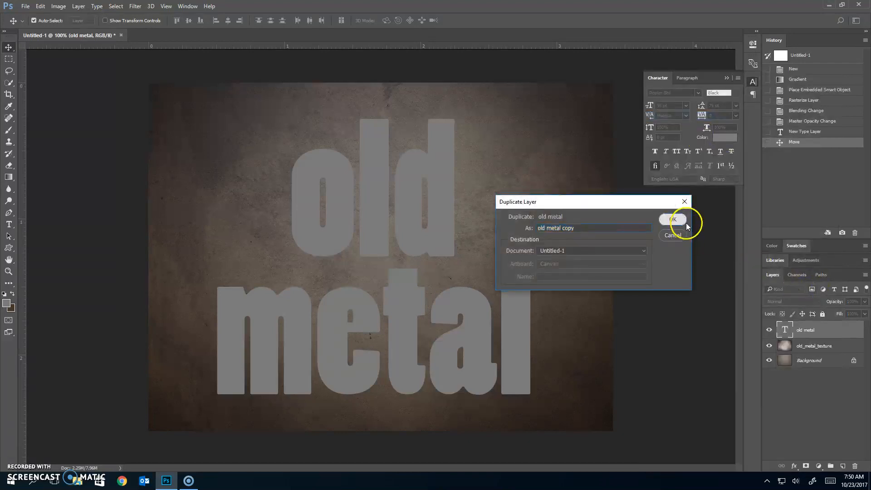
{"action": "left_click", "coordinate": [685, 221]}
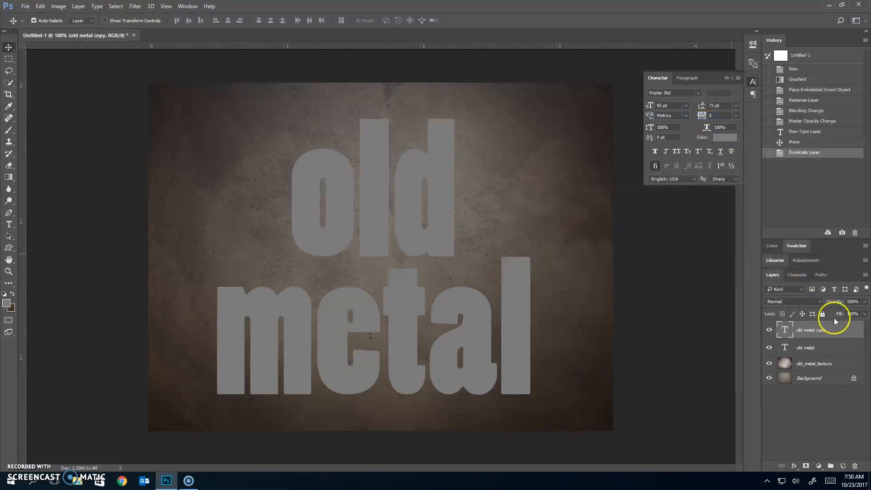
Set the fill of the original old metal text layer to 0%
{"action": "left_click", "coordinate": [801, 348]}
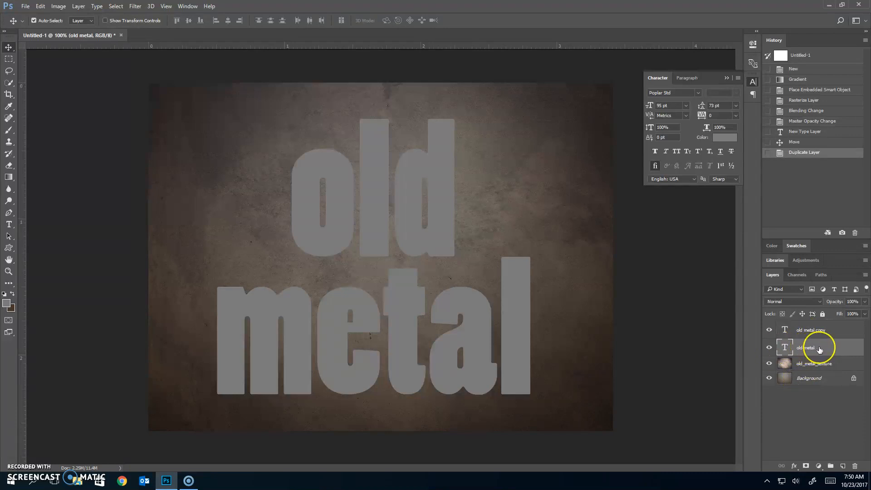
{"action": "left_click", "coordinate": [836, 350]}
{"action": "left_click", "coordinate": [853, 313]}
{"action": "type", "text": "0"}
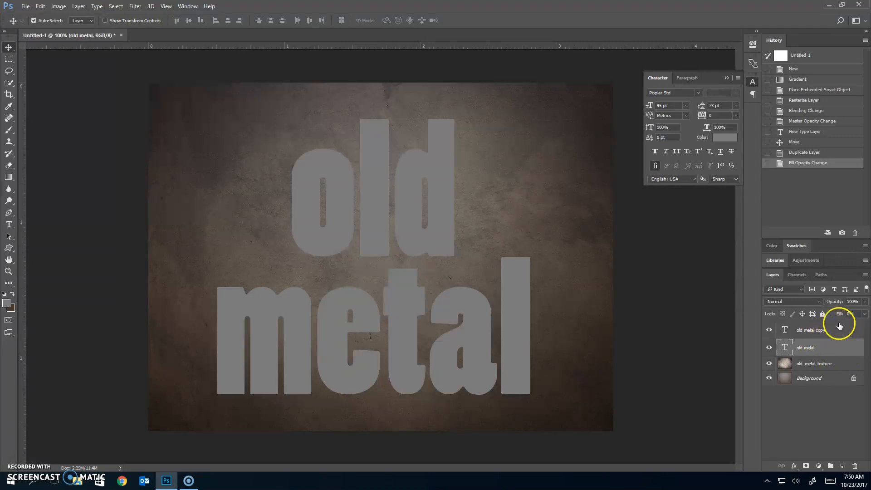
Add a drop shadow to the old metal copy layer, reset it to its defaults, and color it #686868
{"action": "left_click", "coordinate": [840, 328]}
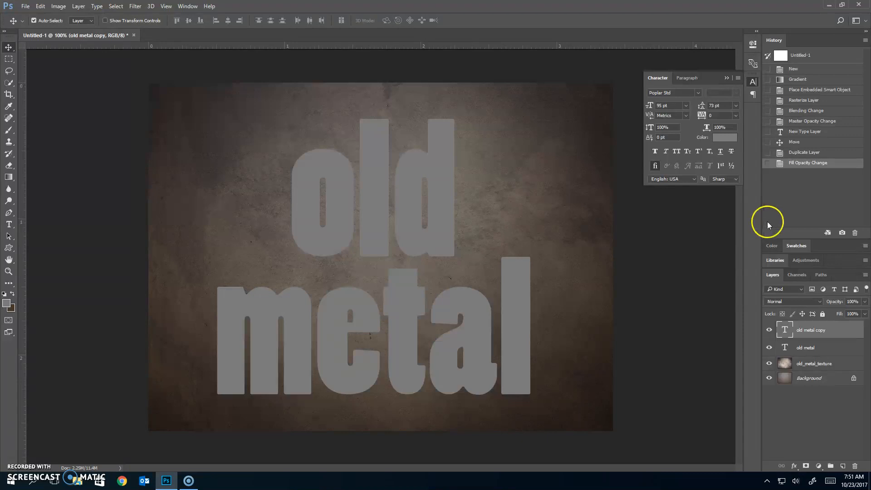
{"action": "double_click", "coordinate": [851, 327]}
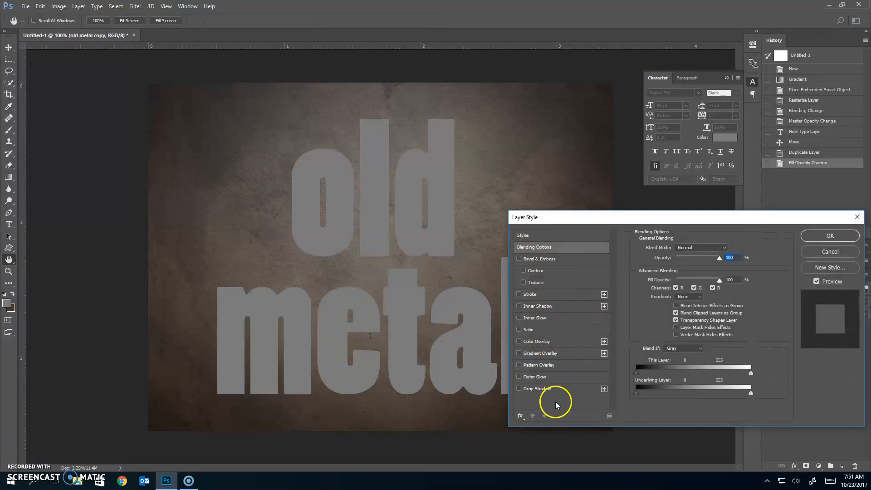
{"action": "left_click", "coordinate": [543, 389]}
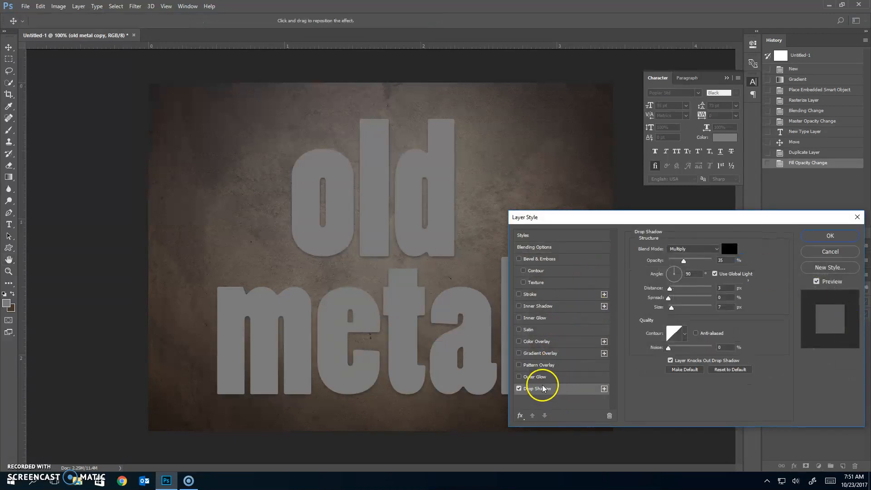
{"action": "left_click", "coordinate": [729, 371]}
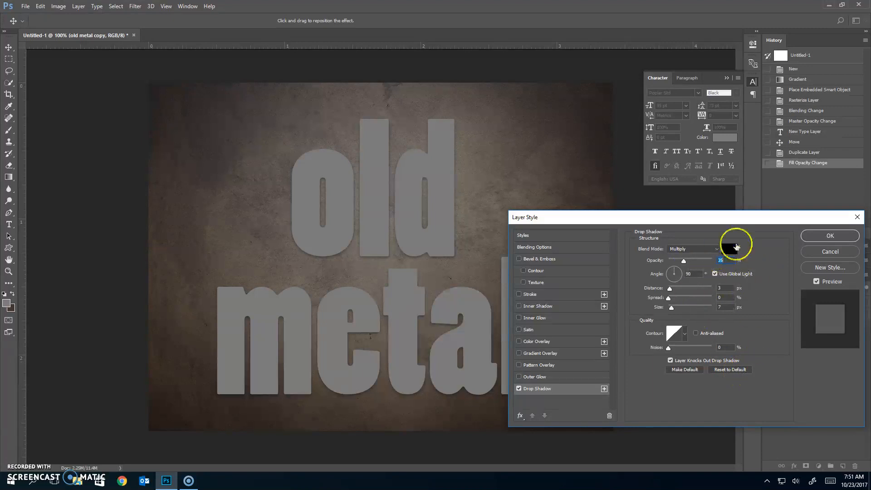
{"action": "left_click_drag", "start_coordinate": [714, 217], "coordinate": [706, 19]}
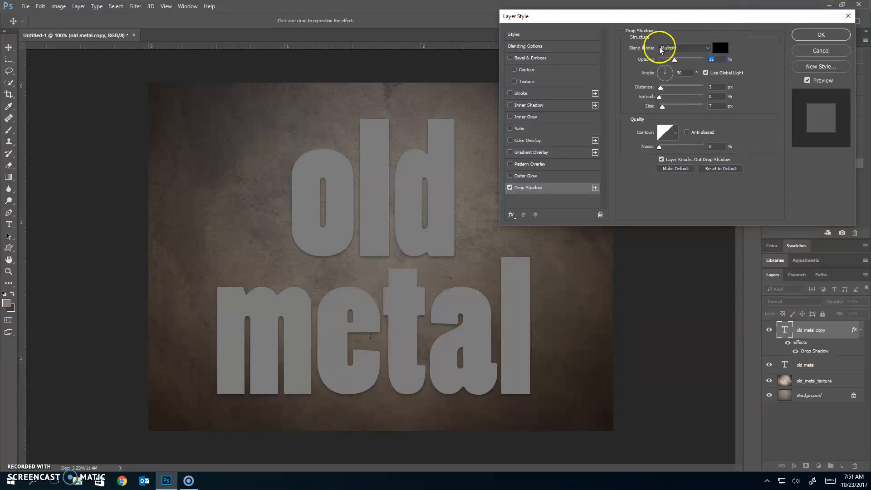
{"action": "left_click", "coordinate": [724, 49]}
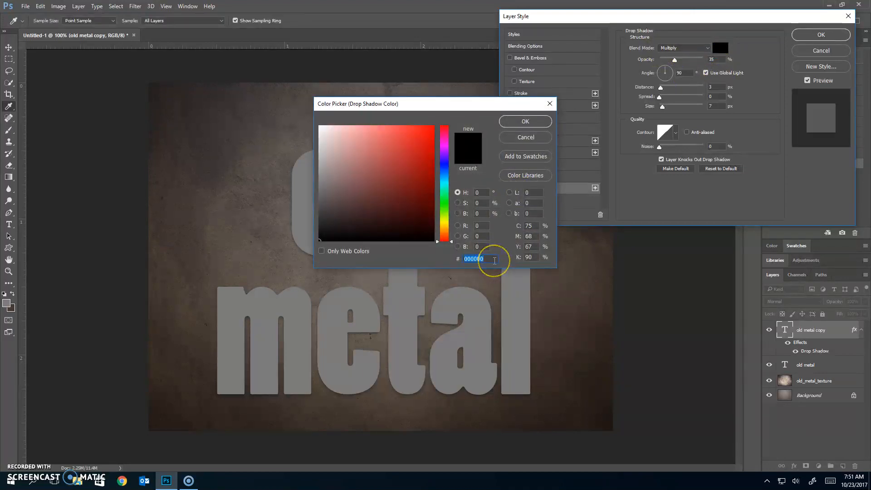
{"action": "type", "text": "686868"}
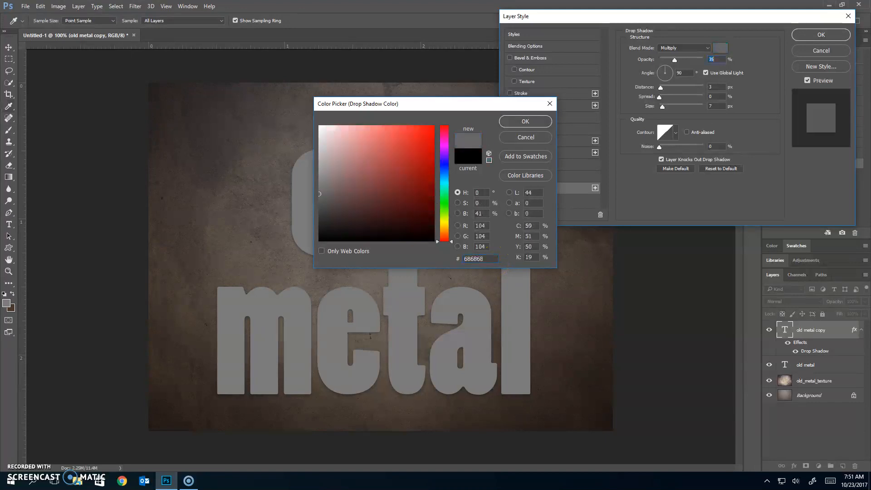
{"action": "key", "text": "Return"}
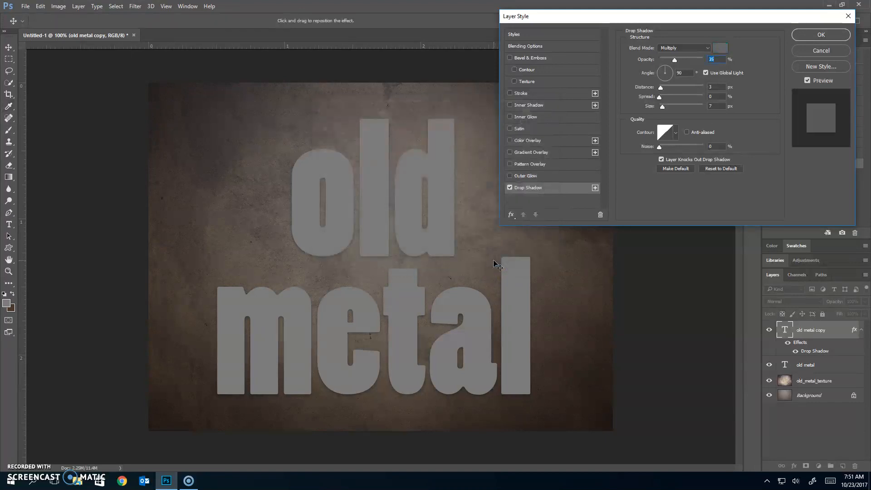
Set the drop shadow's distance to 0 px and its size to 30 px
{"action": "double_click", "coordinate": [715, 88]}
{"action": "key", "text": "Tab"}
{"action": "type", "text": "30"}
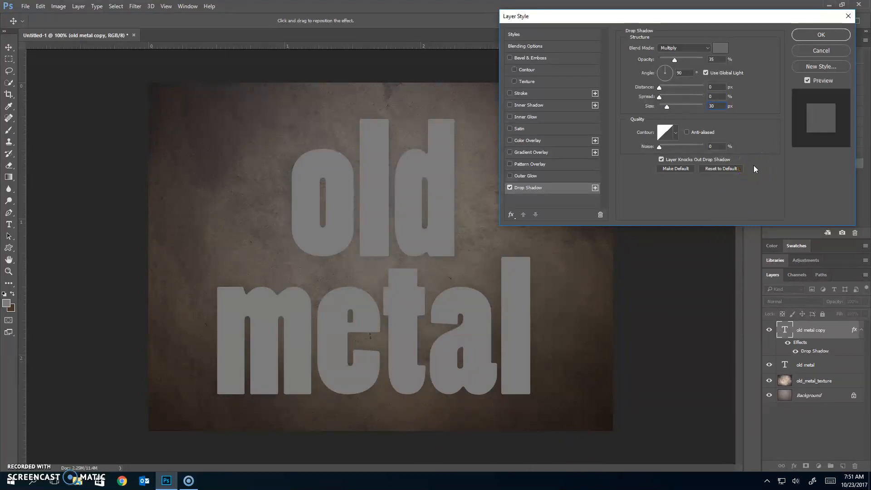
Add an inner shadow to the old metal copy layer, reset it to its defaults, and color it #634e38
{"action": "left_click", "coordinate": [531, 106]}
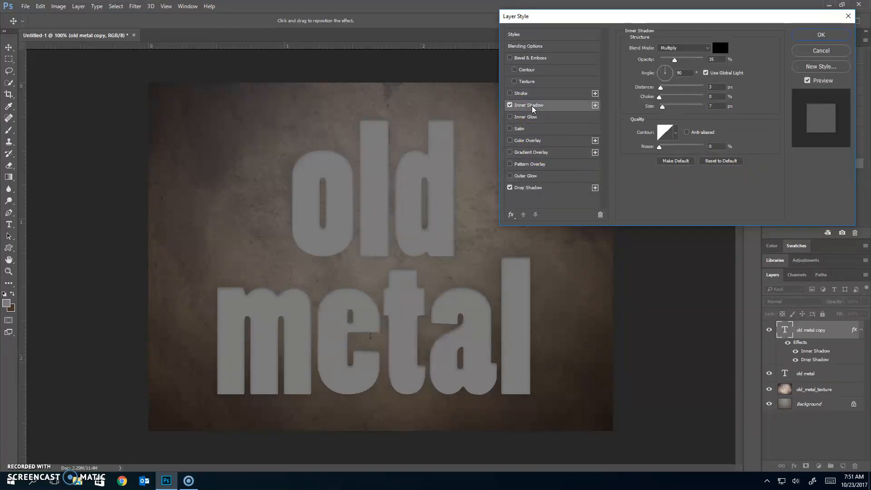
{"action": "left_click", "coordinate": [724, 162]}
{"action": "left_click", "coordinate": [720, 47]}
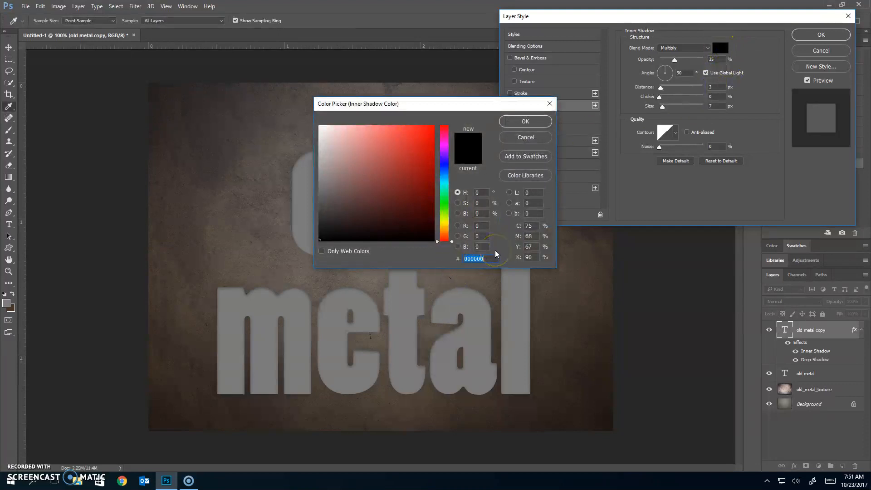
{"action": "type", "text": "634e38"}
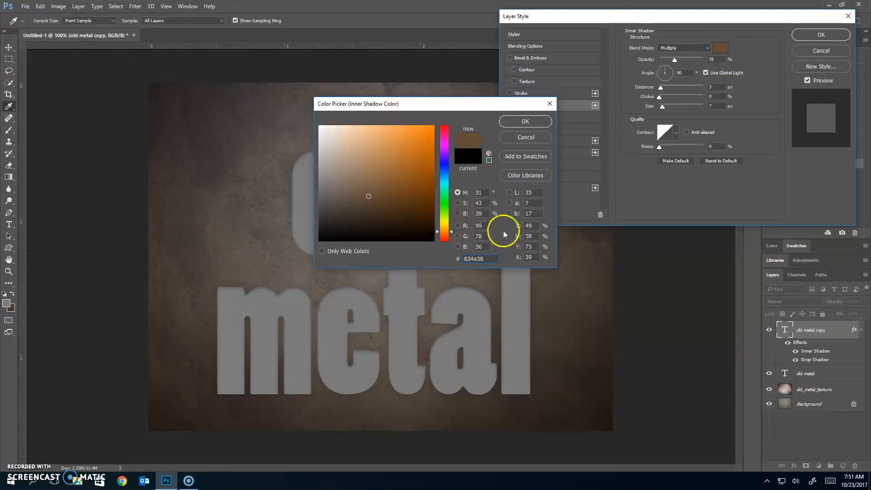
{"action": "left_click", "coordinate": [524, 122]}
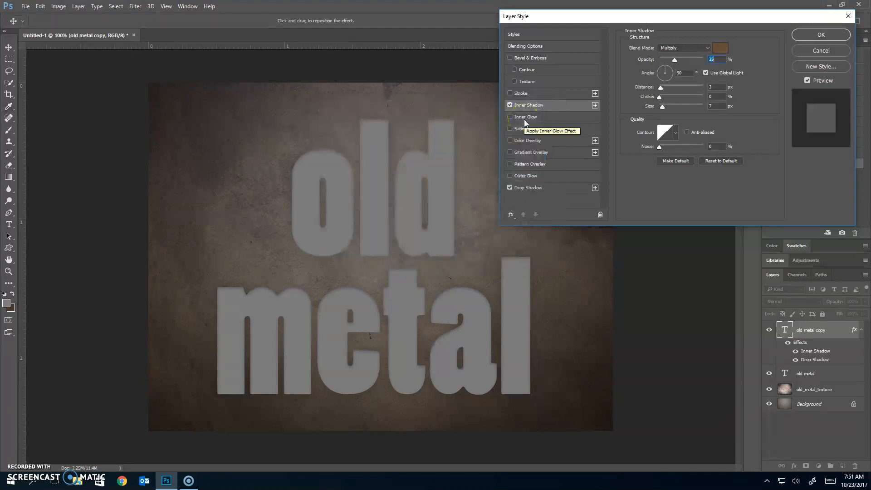
Set the inner shadow's distance to 0 px and its size to 10 px, and apply the layer style
{"action": "left_click", "coordinate": [723, 87]}
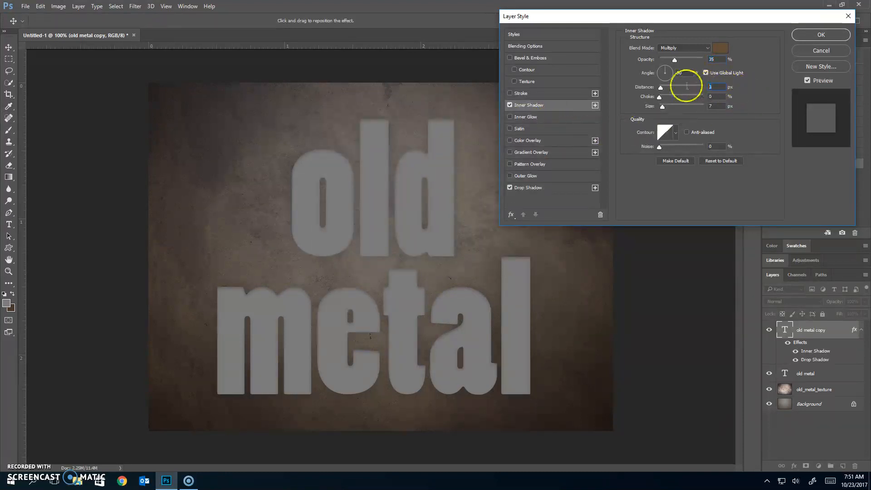
{"action": "type", "text": "0"}
{"action": "key", "text": "Tab"}
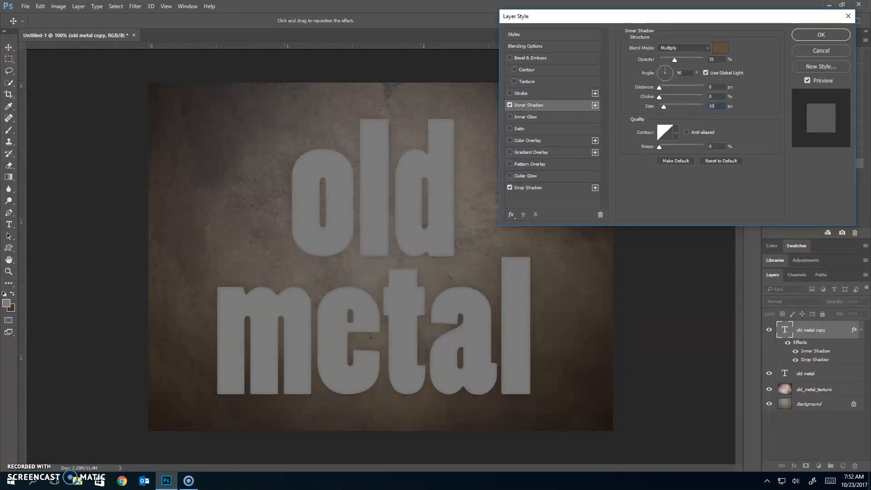
{"action": "key", "text": "Return"}
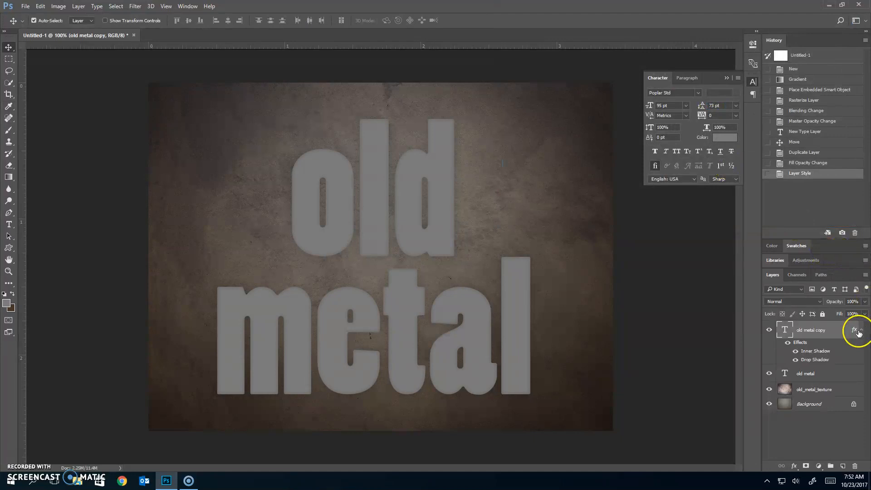
Add an inner glow to the old metal copy layer, reset it to its defaults, and set its blend mode to Luminosity
{"action": "double_click", "coordinate": [842, 335]}
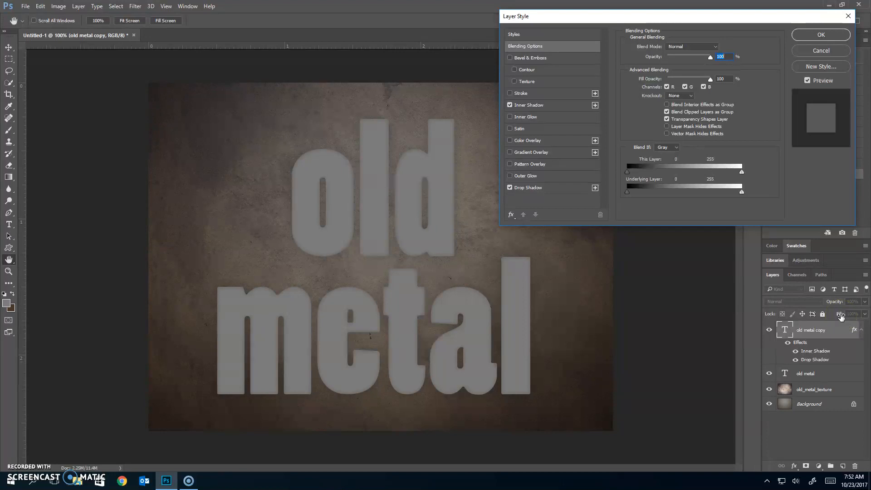
{"action": "left_click", "coordinate": [531, 116]}
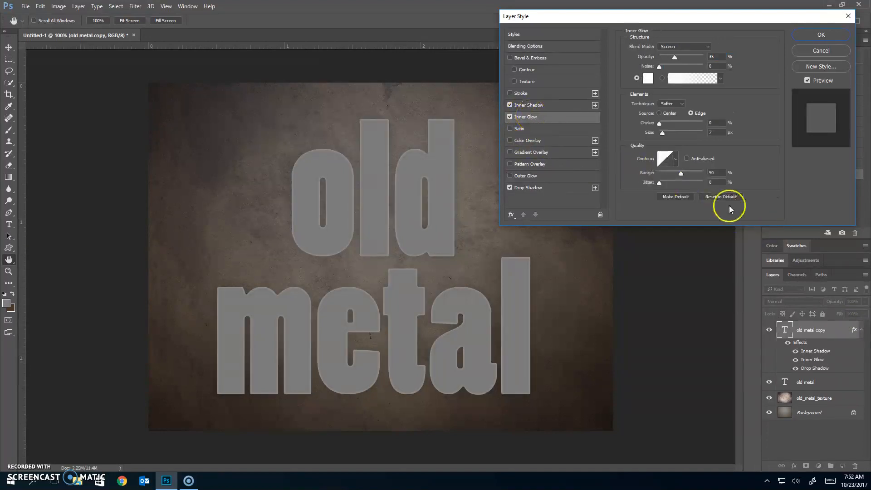
{"action": "left_click", "coordinate": [721, 196]}
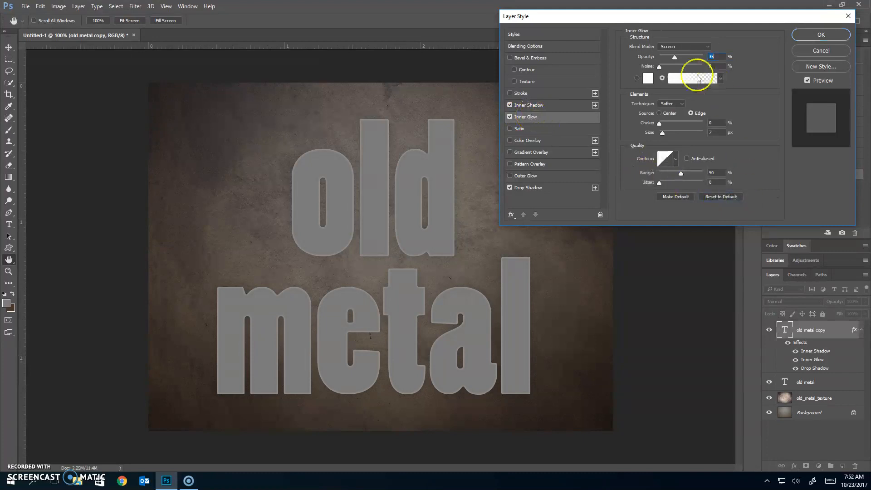
{"action": "left_click", "coordinate": [680, 47]}
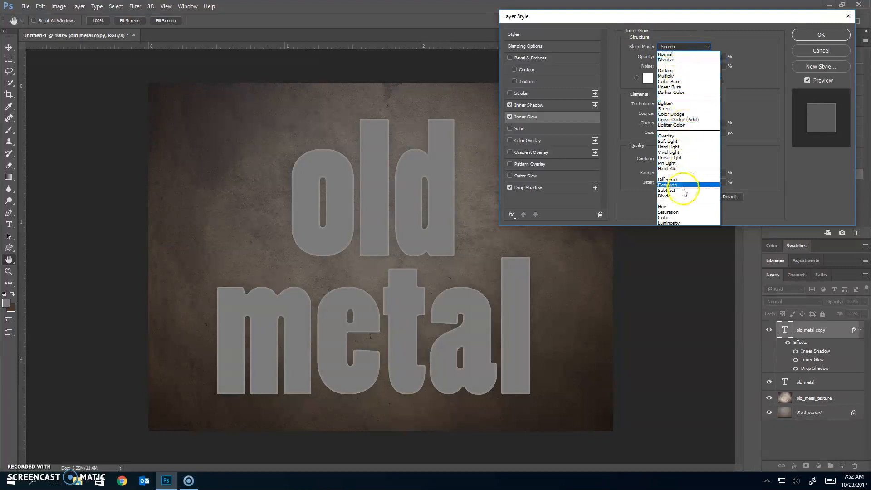
{"action": "left_click", "coordinate": [686, 222]}
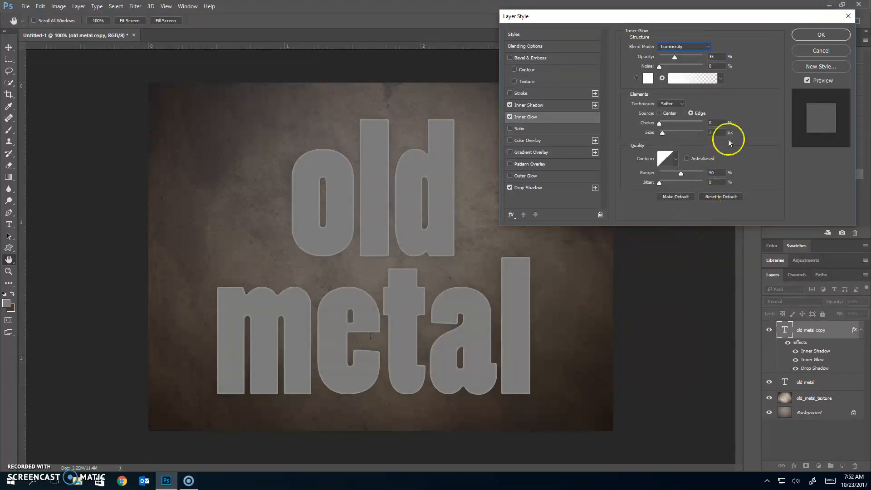
Color the inner glow #786450 and set its size to 18 px
{"action": "left_click", "coordinate": [648, 80]}
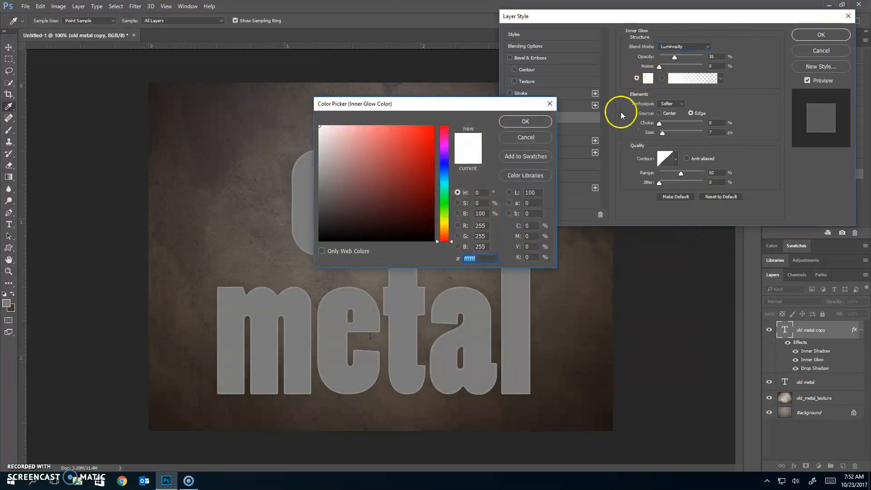
{"action": "type", "text": "78"}
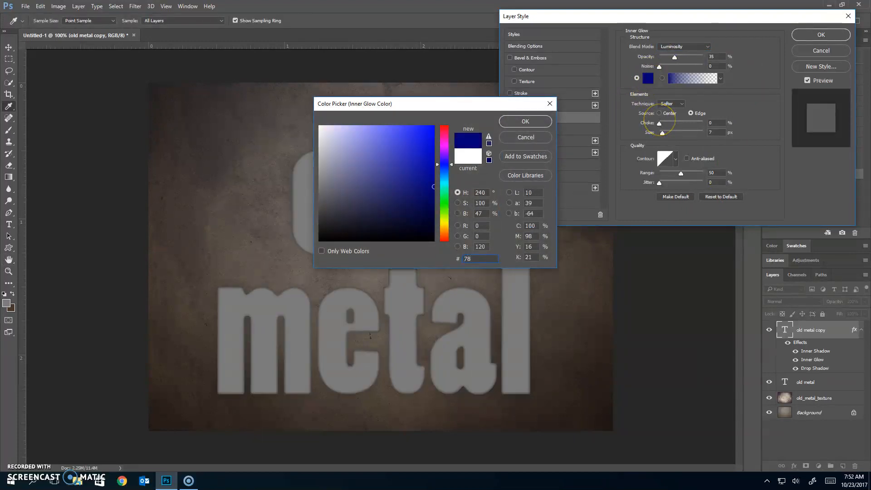
{"action": "type", "text": "6450"}
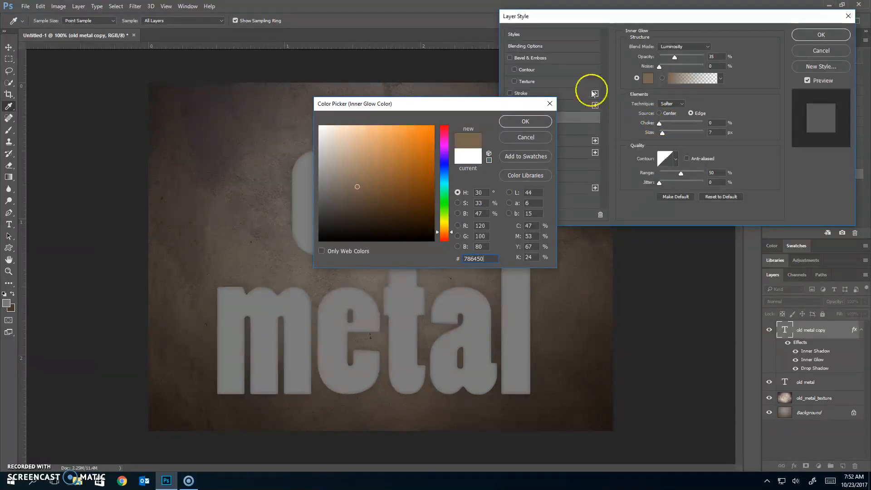
{"action": "left_click", "coordinate": [525, 121]}
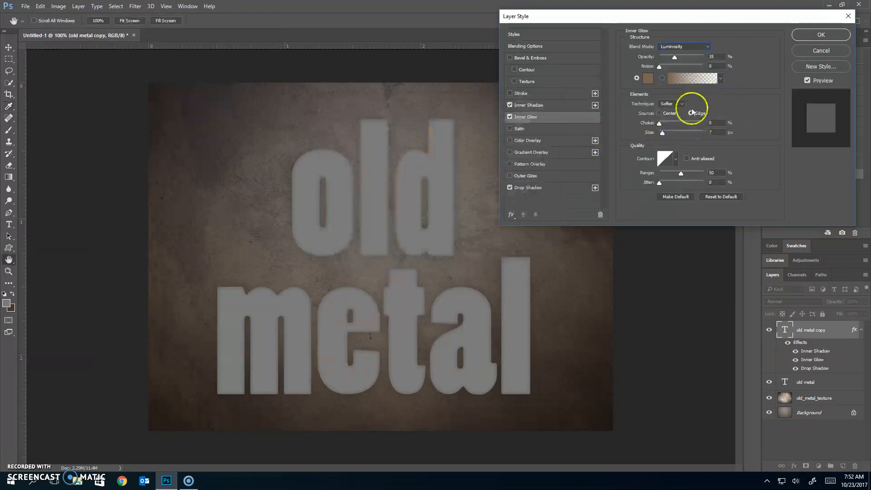
{"action": "double_click", "coordinate": [717, 132]}
{"action": "type", "text": "7"}
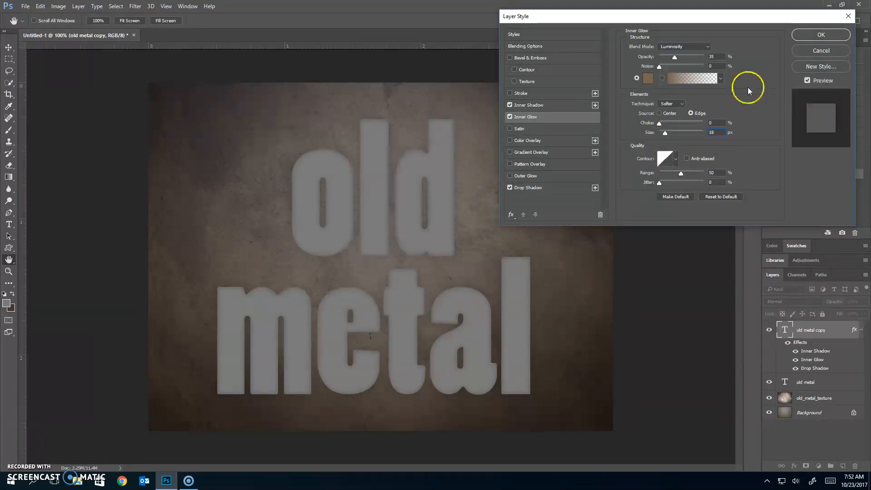
Add a Bevel & Emboss effect to the old metal copy layer, reset it to its defaults, and set the technique to Chisel Soft
{"action": "left_click", "coordinate": [577, 58]}
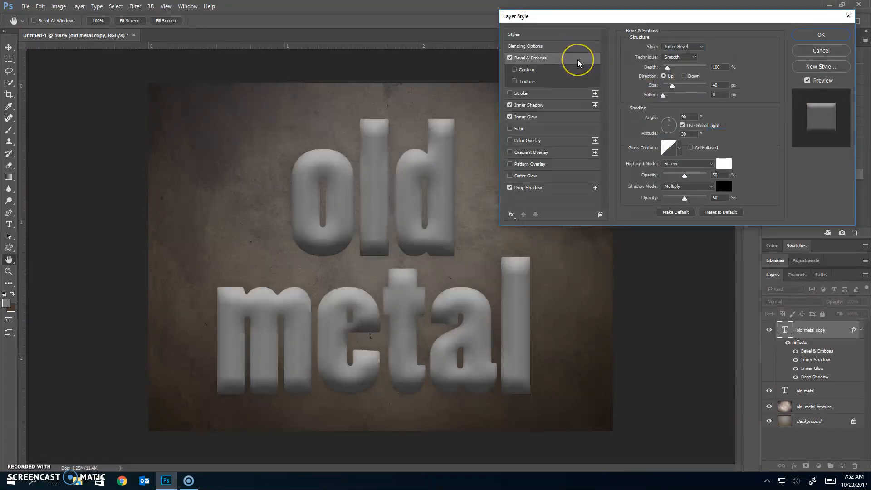
{"action": "left_click", "coordinate": [718, 213]}
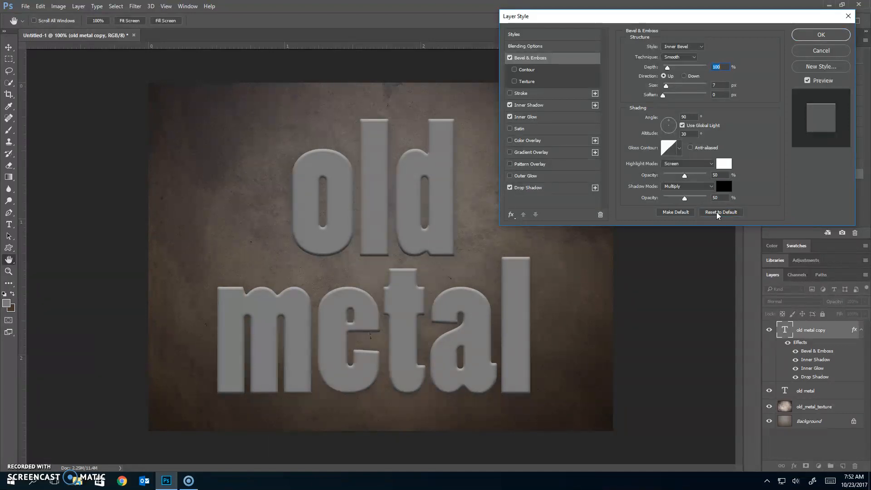
{"action": "left_click", "coordinate": [691, 57]}
{"action": "left_click", "coordinate": [680, 69]}
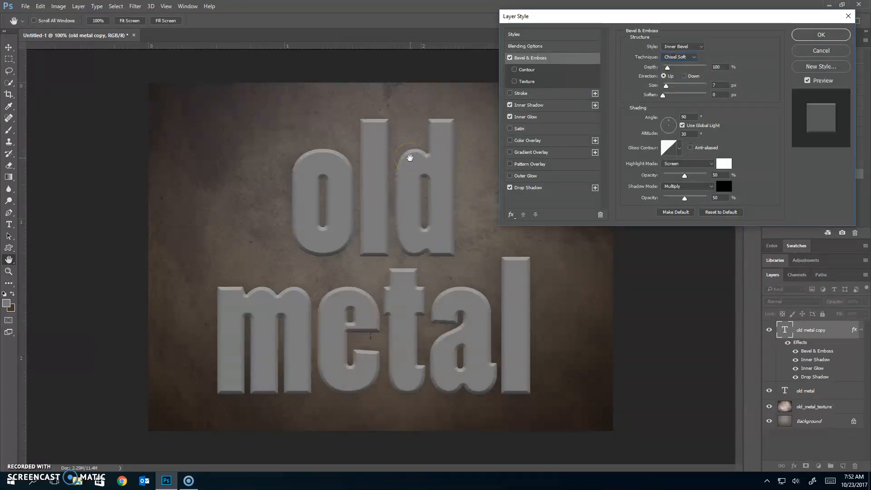
Set the bevel's depth to 250% and size to 16 px, and turn off Use Global Light
{"action": "double_click", "coordinate": [721, 67]}
{"action": "type", "text": "250"}
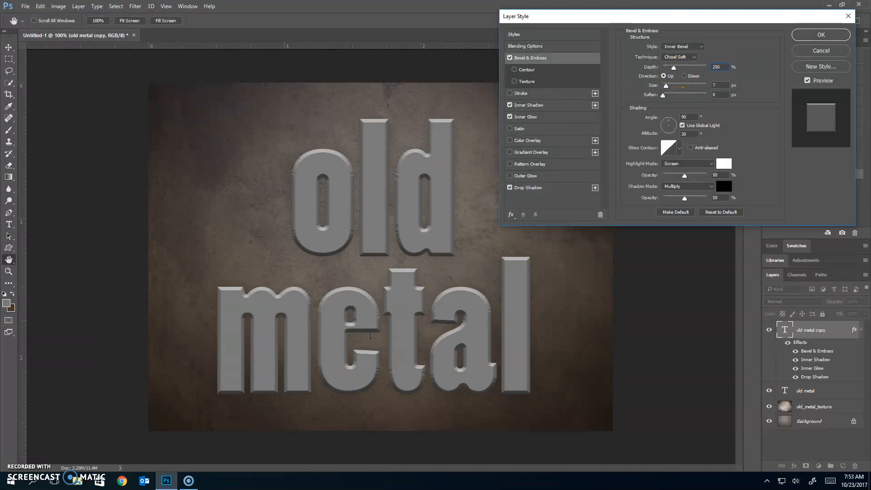
{"action": "left_click", "coordinate": [666, 87]}
{"action": "type", "text": "16"}
{"action": "key", "text": "Tab"}
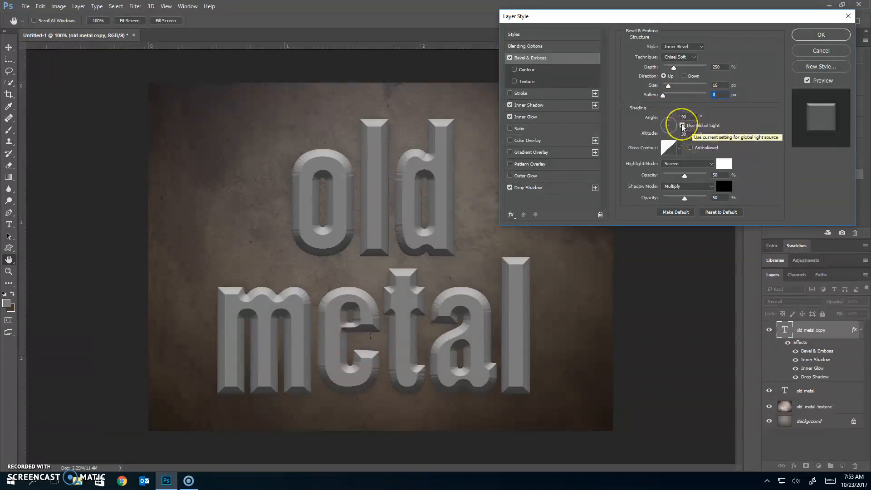
{"action": "left_click", "coordinate": [683, 126]}
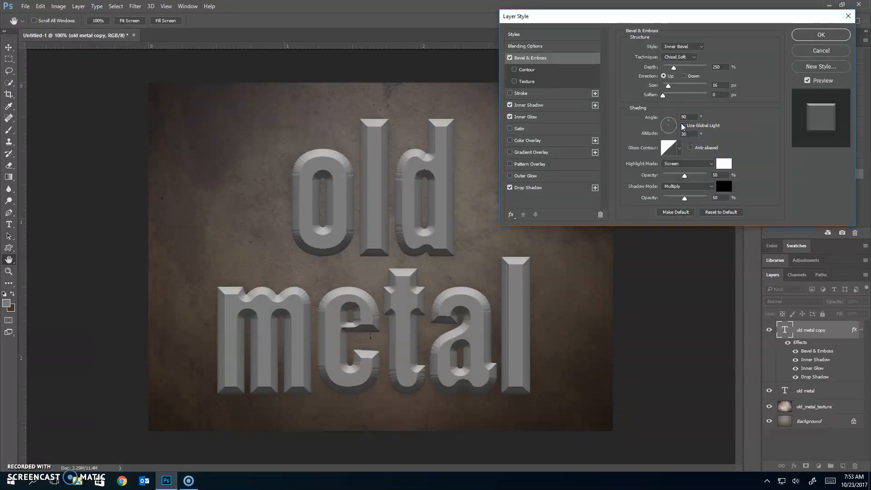
{"action": "left_click", "coordinate": [671, 151]}
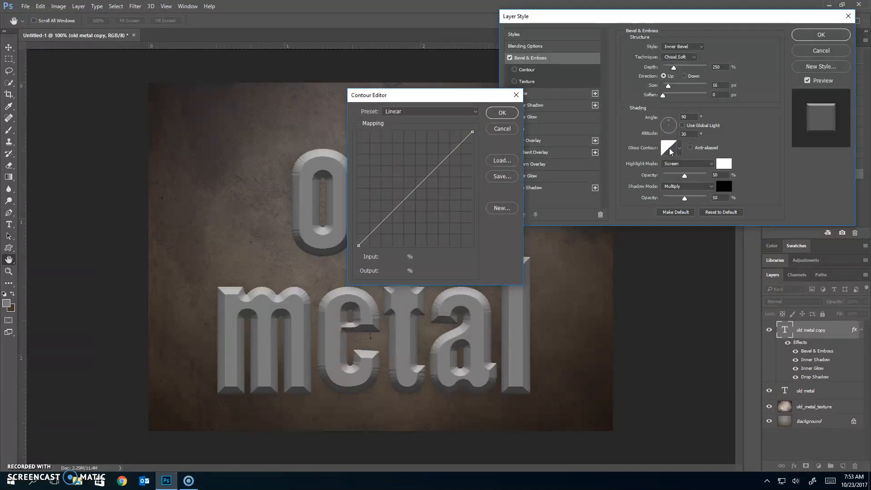
{"action": "left_click", "coordinate": [444, 111]}
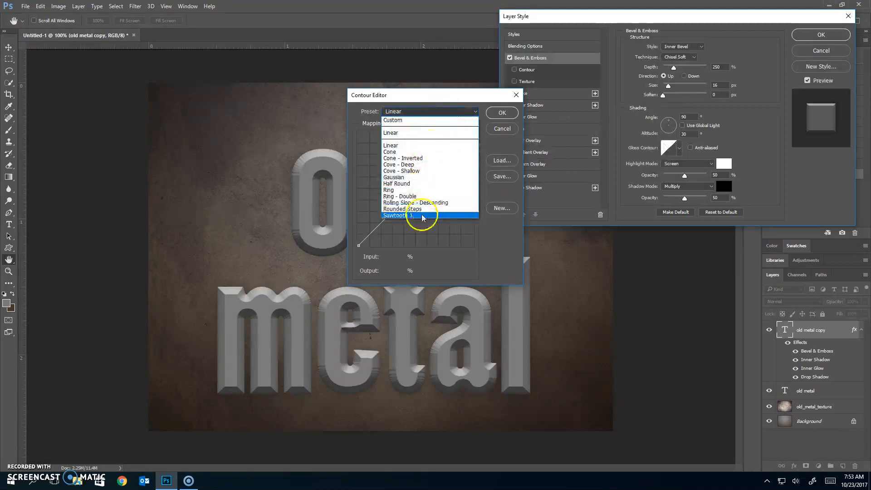
{"action": "left_click", "coordinate": [514, 128]}
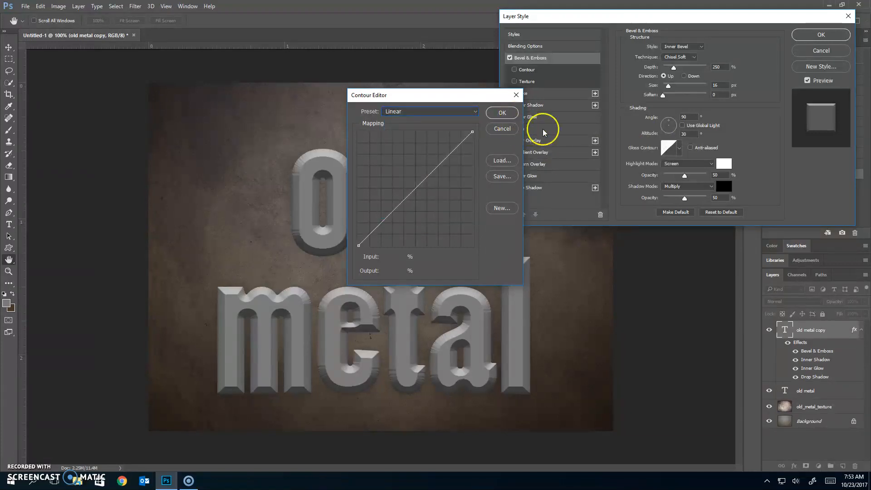
{"action": "left_click", "coordinate": [506, 127]}
Append the Contours preset library to the available gloss contours
{"action": "left_click", "coordinate": [679, 148]}
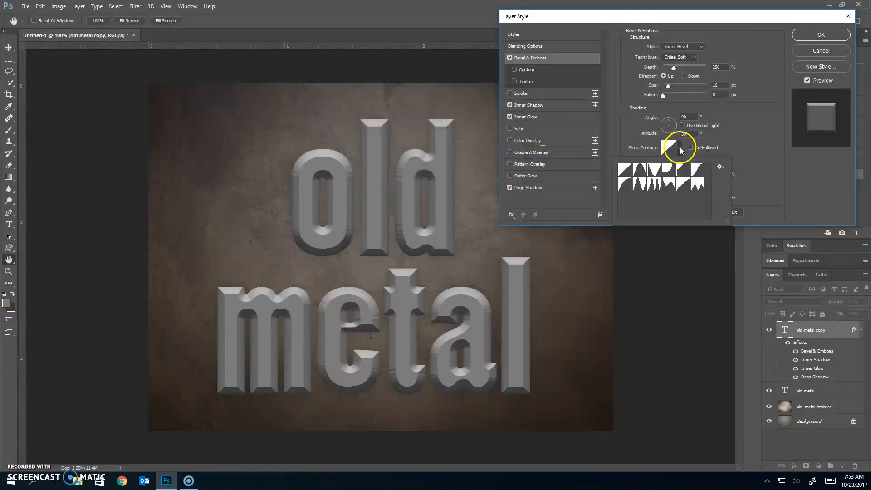
{"action": "left_click", "coordinate": [721, 168]}
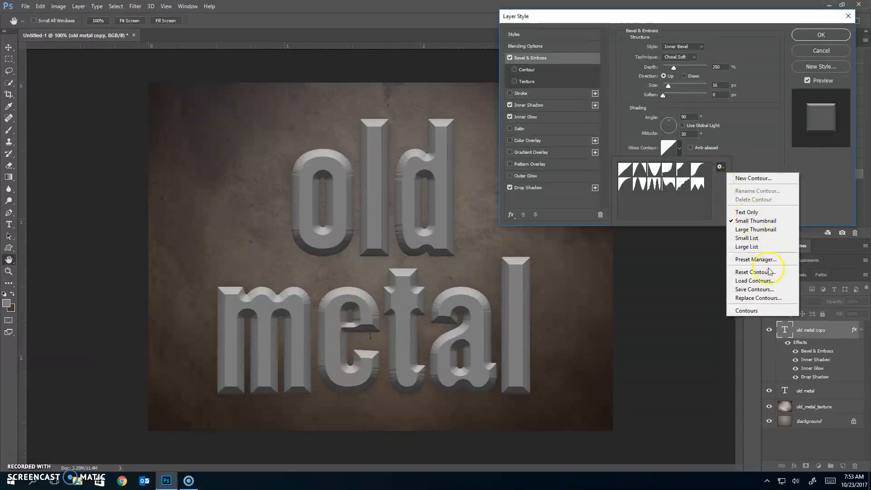
{"action": "left_click", "coordinate": [763, 312]}
{"action": "left_click", "coordinate": [480, 181]}
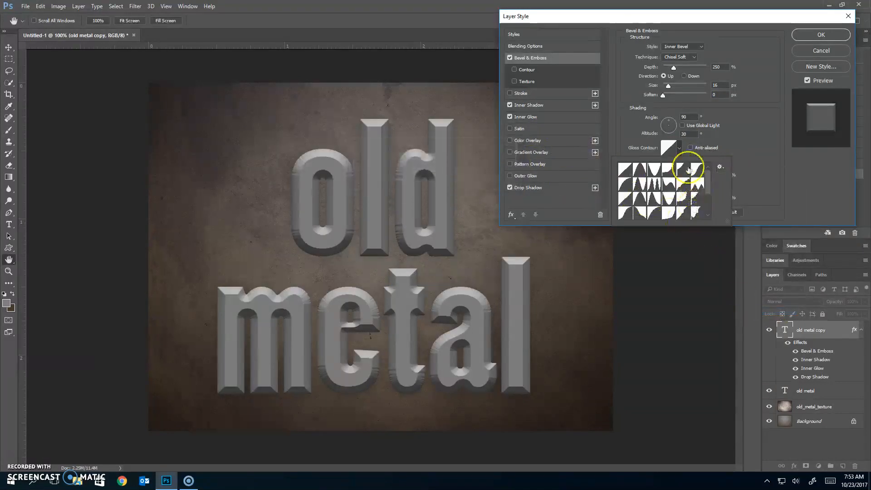
Set the bevel's gloss contour to the Notched Slope preset
{"action": "left_click", "coordinate": [671, 148]}
{"action": "left_click", "coordinate": [671, 148]}
{"action": "left_click", "coordinate": [439, 112]}
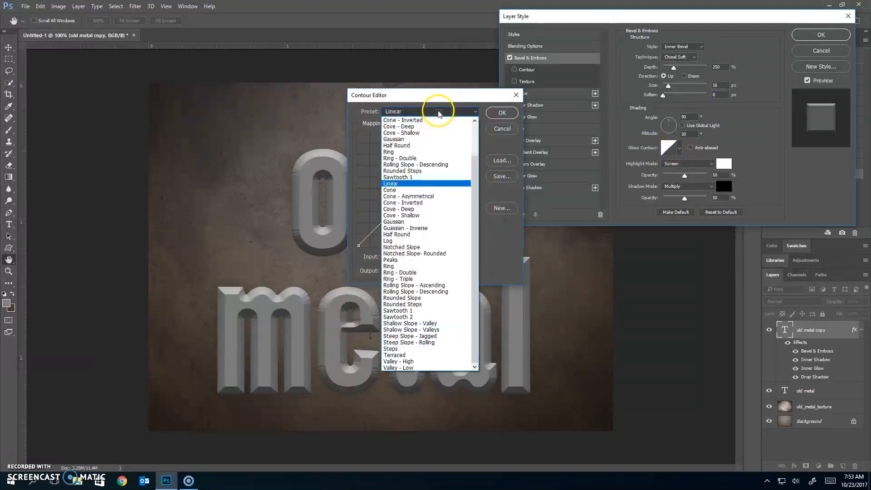
{"action": "left_click", "coordinate": [421, 248]}
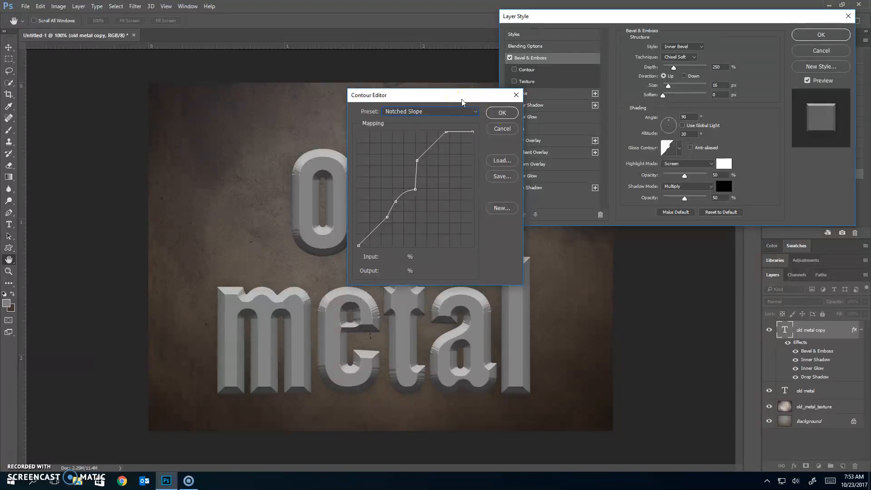
{"action": "left_click", "coordinate": [503, 112]}
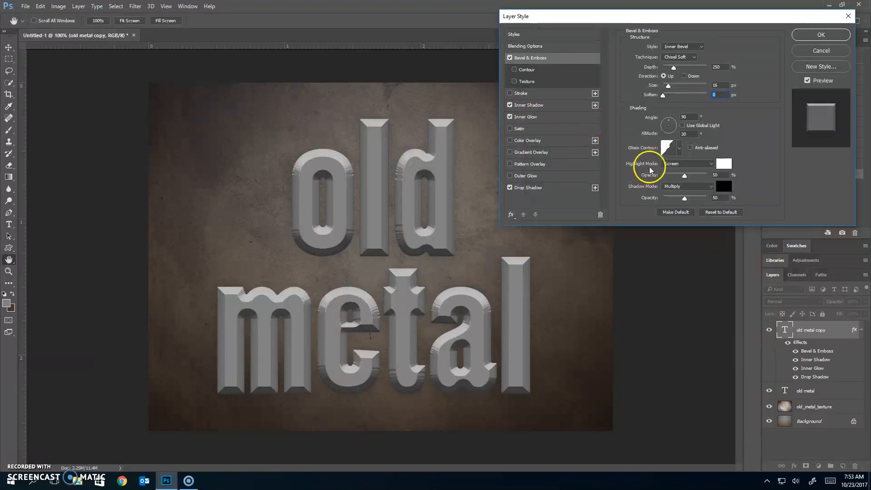
Set the bevel's highlight mode to Overlay and its shadow color to #7b7b7b
{"action": "left_click", "coordinate": [685, 163]}
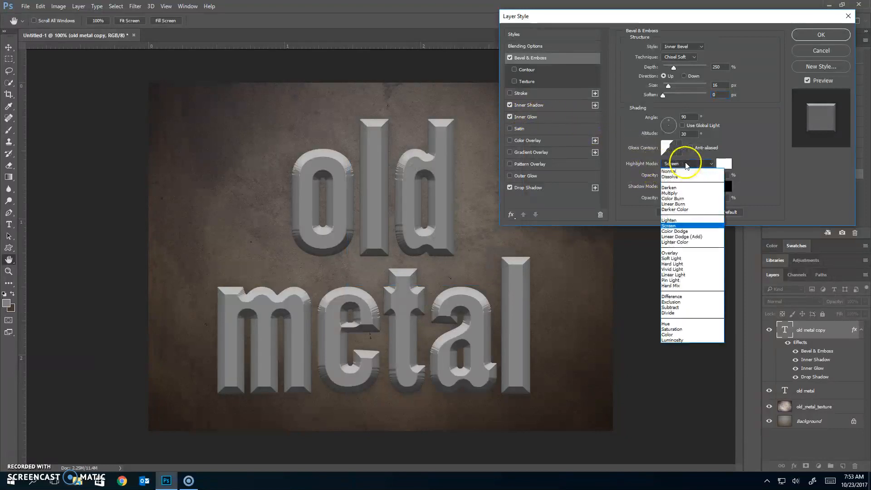
{"action": "left_click", "coordinate": [690, 252]}
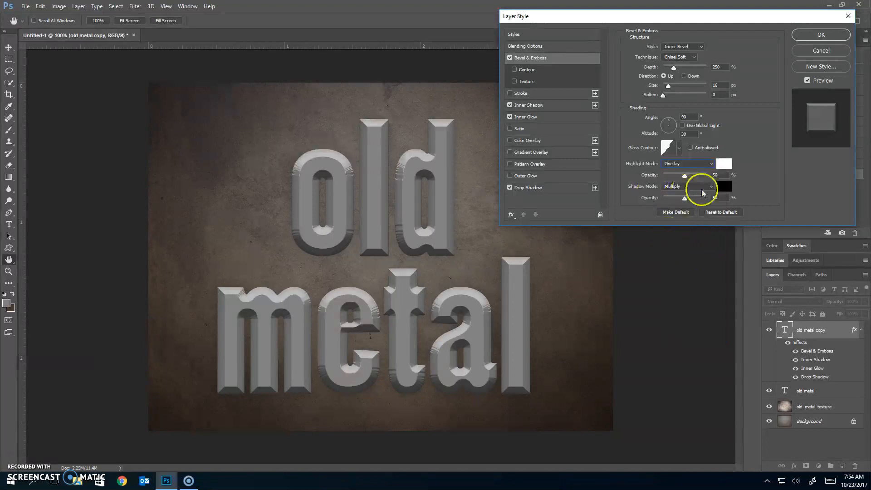
{"action": "left_click", "coordinate": [723, 186]}
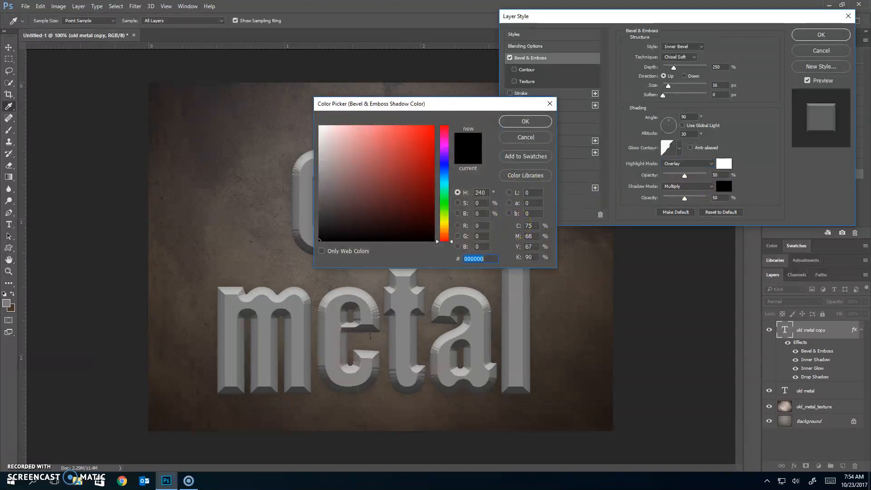
{"action": "type", "text": "7b7b"}
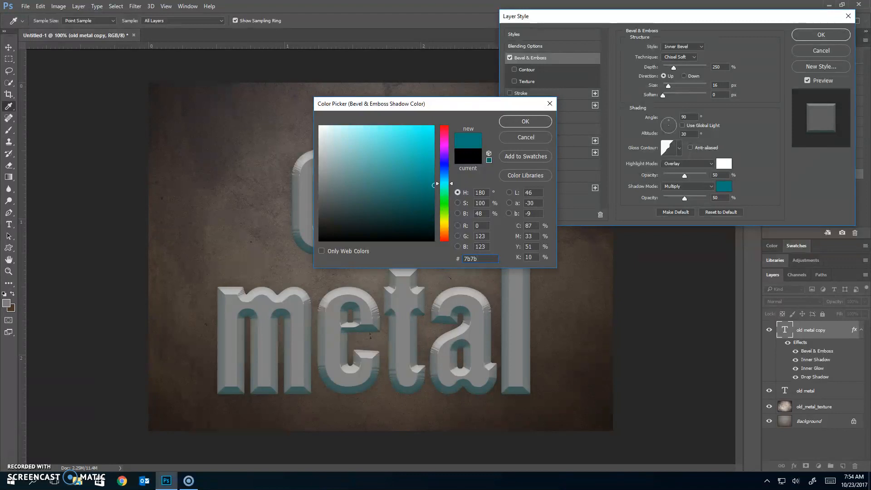
{"action": "type", "text": "7b"}
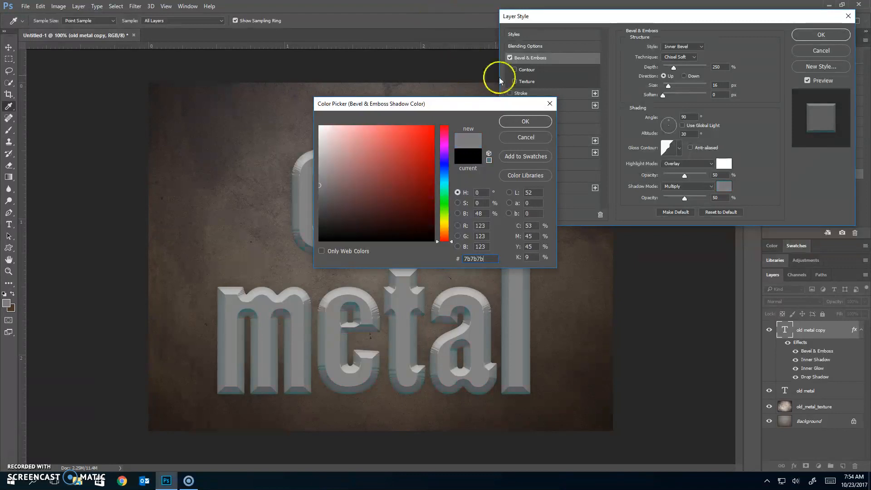
{"action": "left_click", "coordinate": [526, 121]}
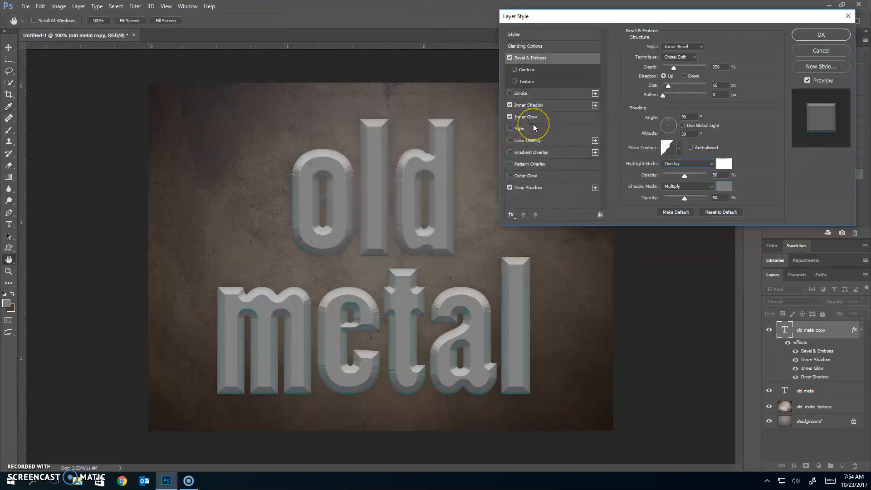
Add a Contour to the bevel using the Half Round preset with a 50% range, and apply the layer style
{"action": "left_click", "coordinate": [540, 70]}
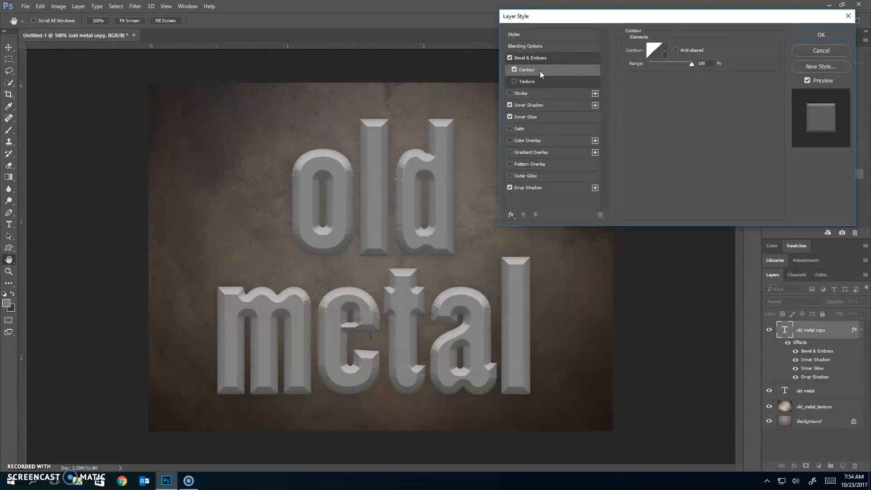
{"action": "left_click", "coordinate": [654, 52]}
{"action": "left_click", "coordinate": [418, 113]}
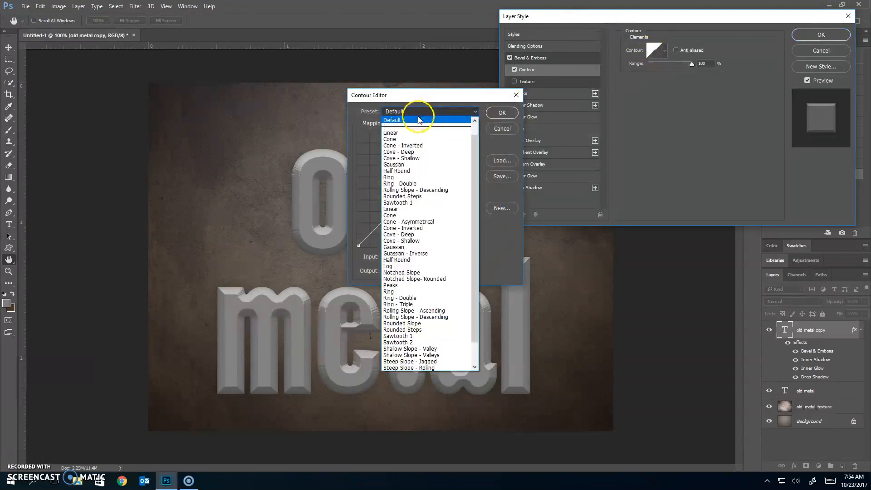
{"action": "left_click", "coordinate": [413, 171]}
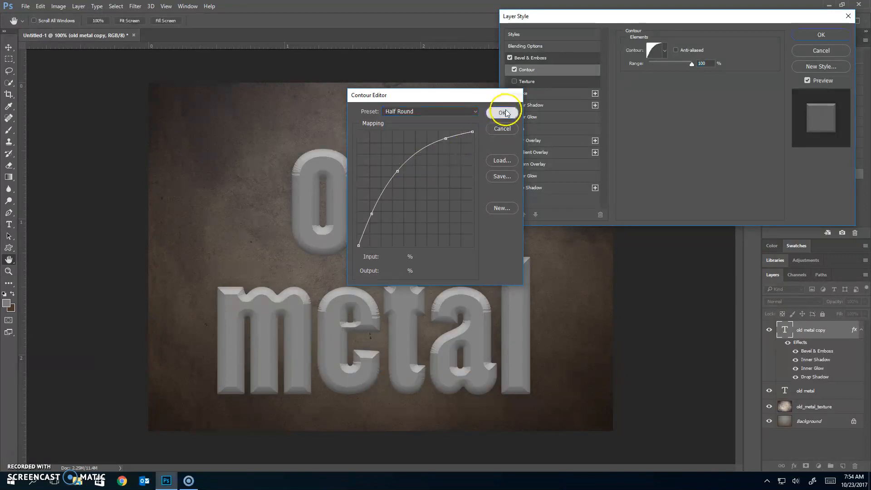
{"action": "left_click", "coordinate": [507, 113]}
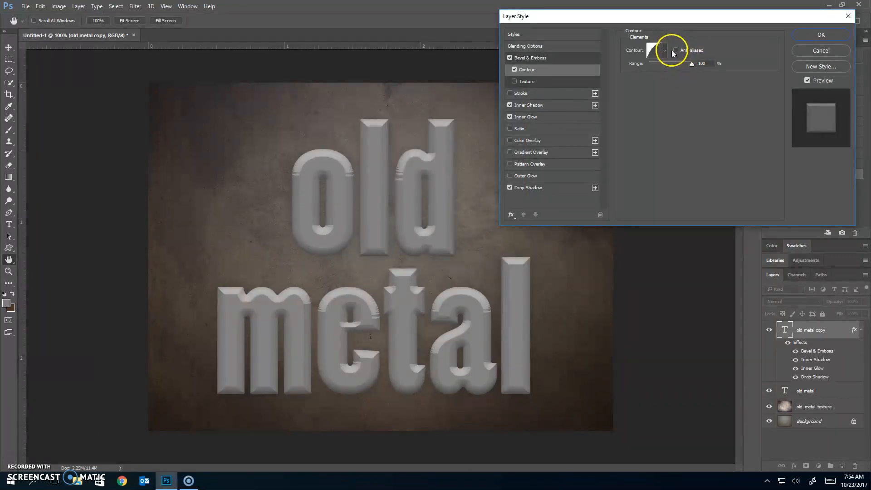
{"action": "double_click", "coordinate": [702, 63]}
{"action": "type", "text": "50"}
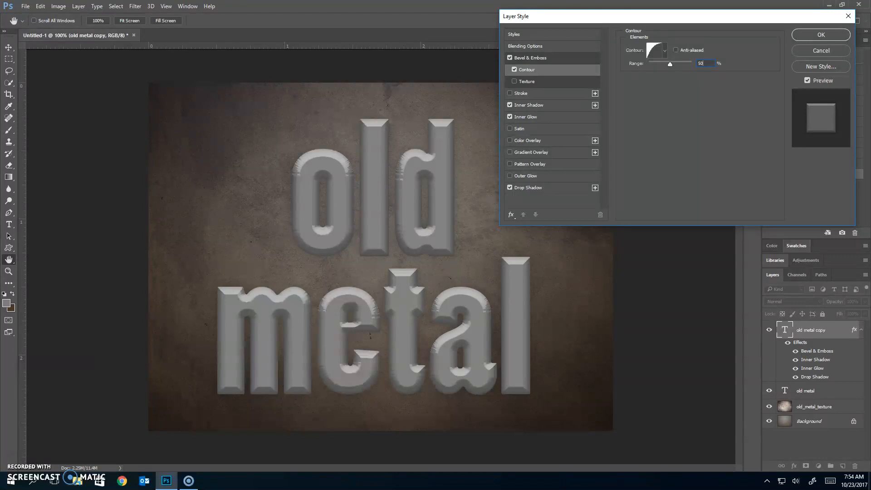
{"action": "left_click", "coordinate": [836, 35]}
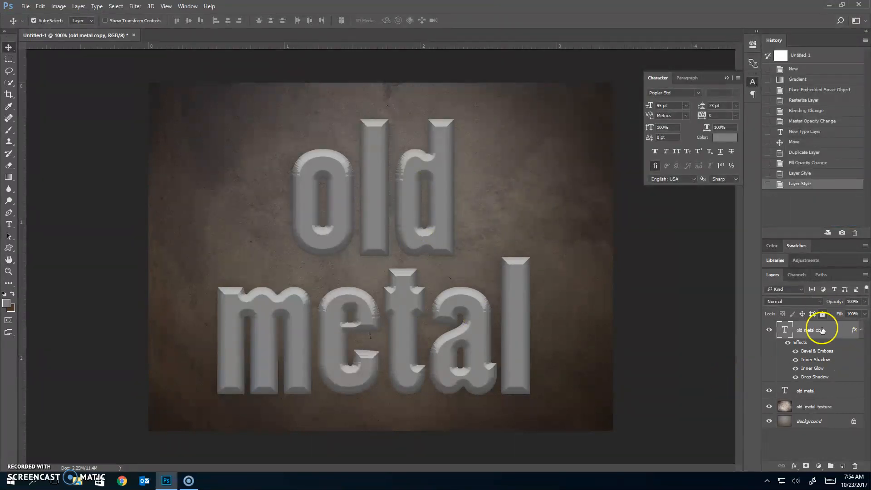
Add a Drop Shadow effect to the original old metal layer and reset it to its defaults
{"action": "left_click", "coordinate": [831, 389]}
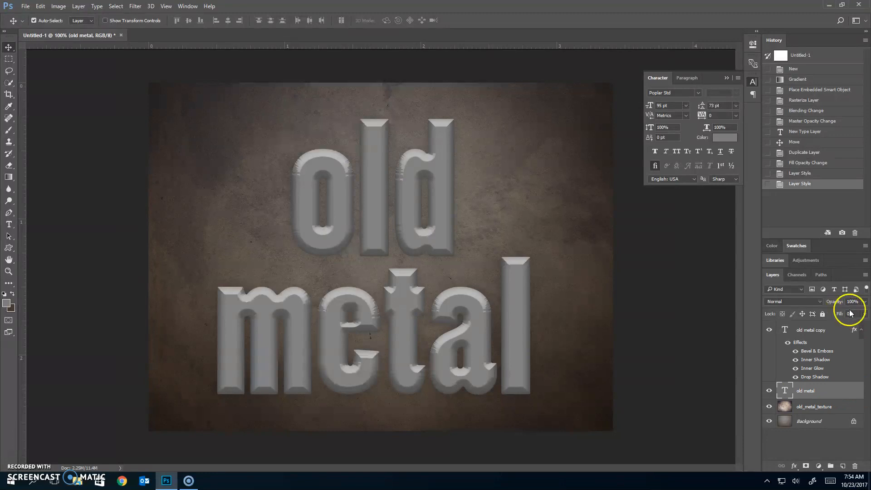
{"action": "double_click", "coordinate": [852, 395]}
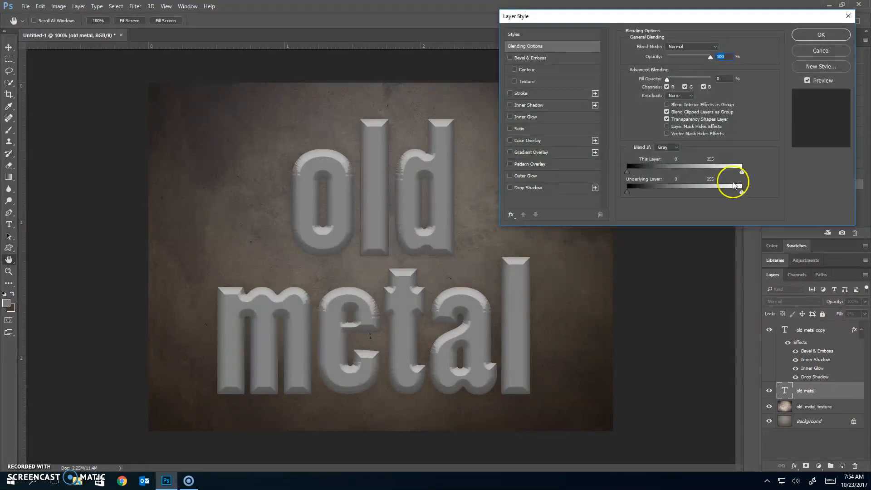
{"action": "left_click", "coordinate": [542, 188]}
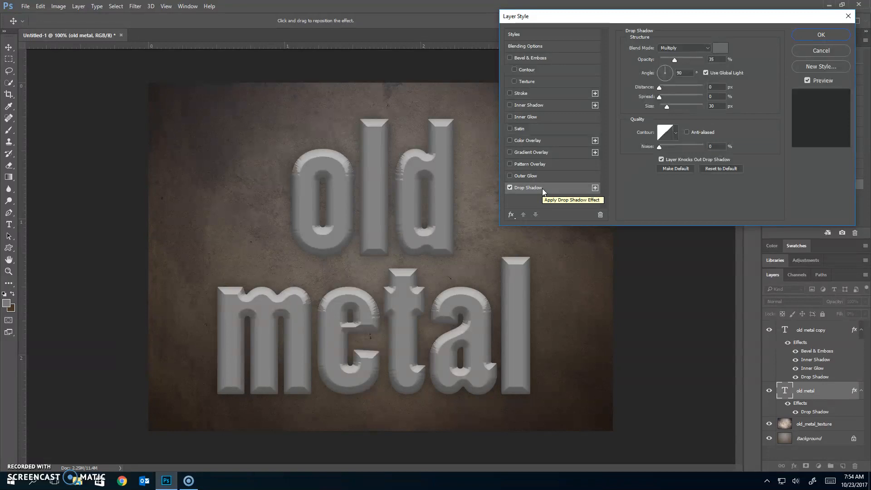
{"action": "left_click", "coordinate": [720, 167]}
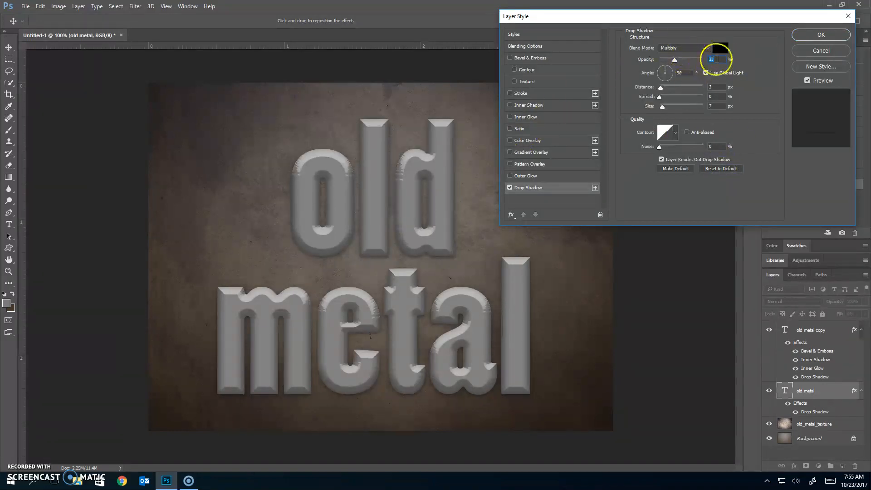
Set the drop shadow's color to #6d5b4a
{"action": "left_click", "coordinate": [721, 48]}
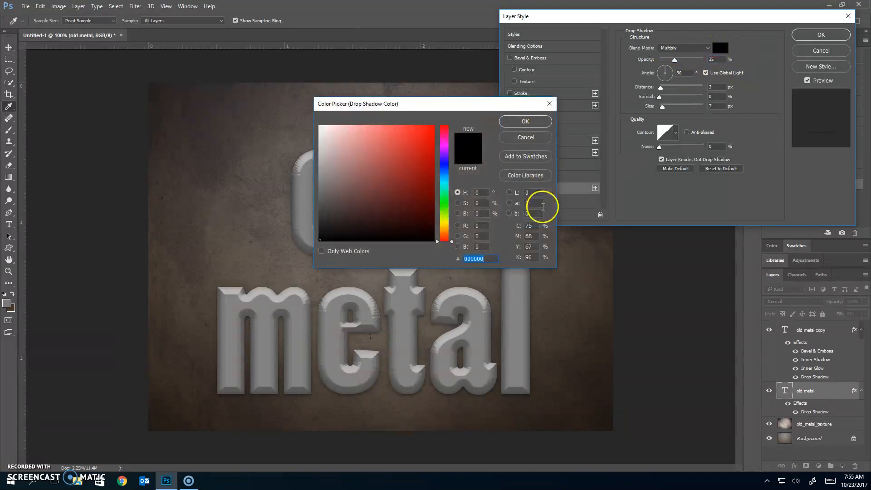
{"action": "type", "text": "6"}
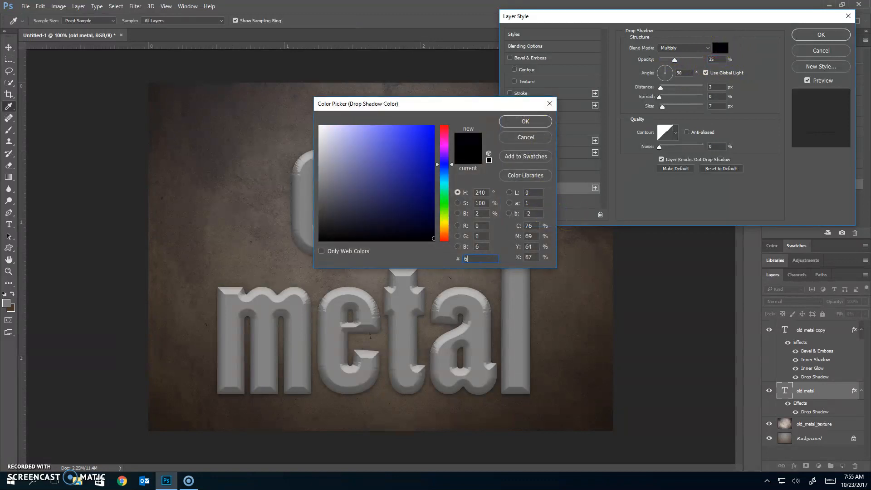
{"action": "type", "text": "d5b4"}
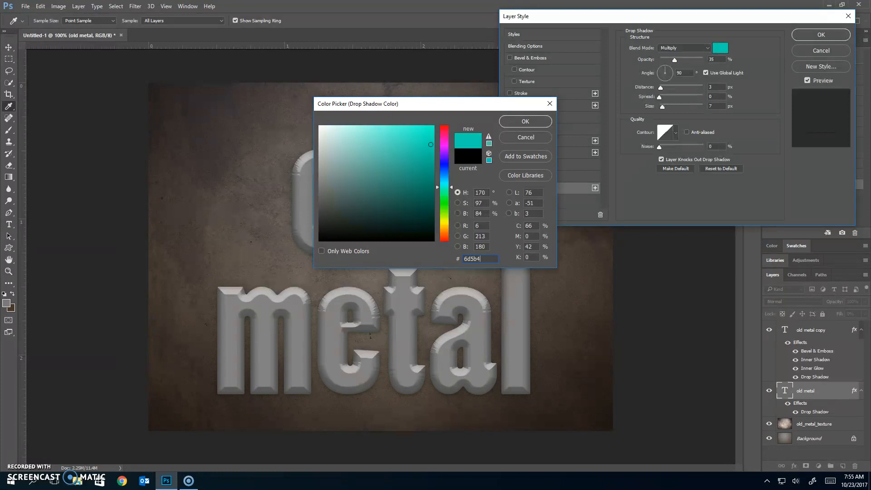
{"action": "type", "text": "a"}
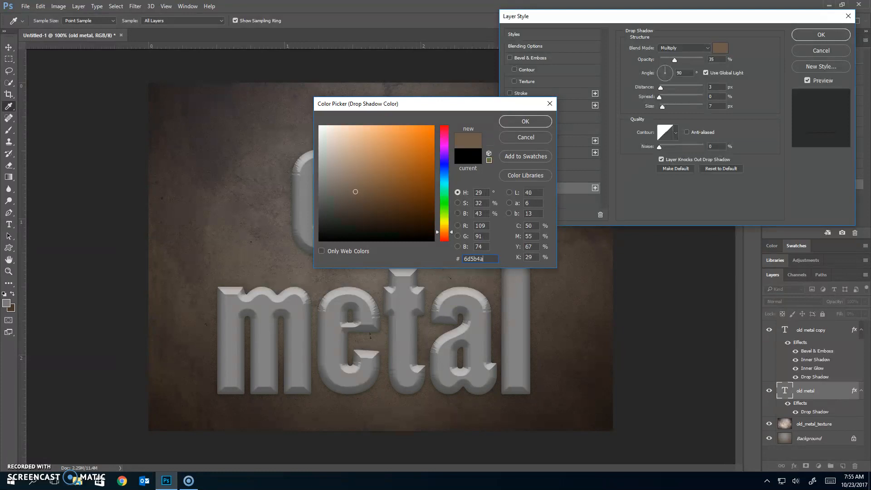
{"action": "left_click", "coordinate": [526, 121]}
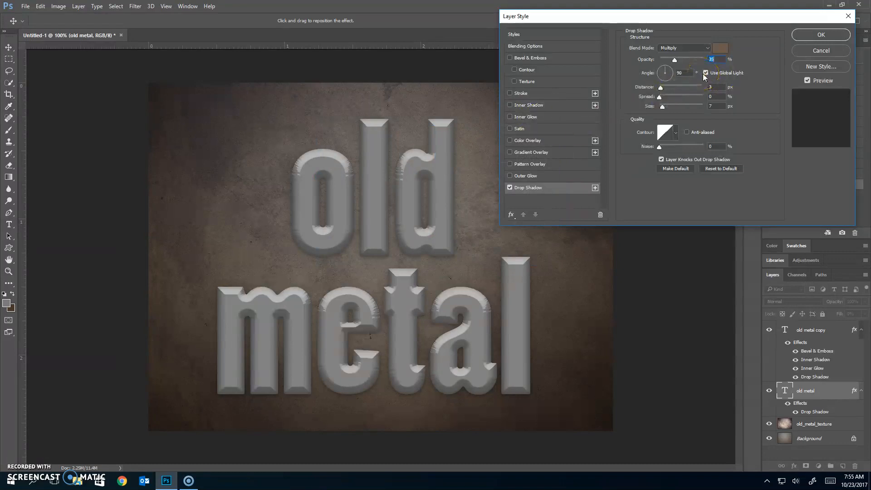
Set the drop shadow's angle to -170°, distance to 10 px and size to 25 px, and apply the layer style
{"action": "left_click_drag", "start_coordinate": [690, 74], "coordinate": [660, 78]}
{"action": "type", "text": "-17"}
{"action": "key", "text": "Tab"}
{"action": "type", "text": "10"}
{"action": "key", "text": "Tab"}
{"action": "key", "text": "Tab"}
{"action": "type", "text": "25"}
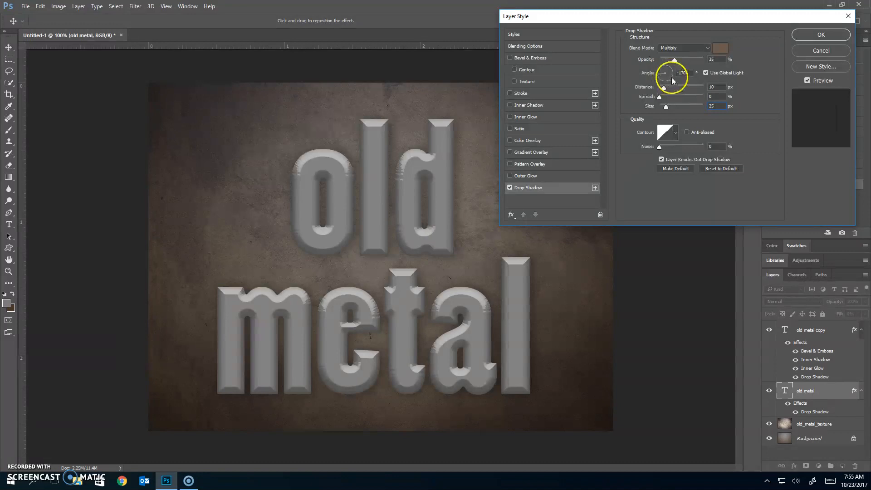
{"action": "left_click", "coordinate": [822, 35]}
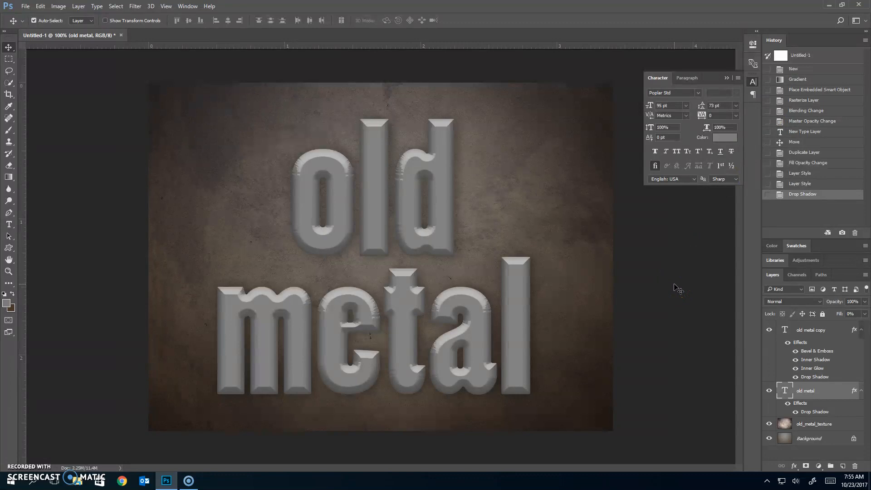
Create a new layer above the old metal copy layer and name it texture
{"action": "left_click", "coordinate": [814, 330]}
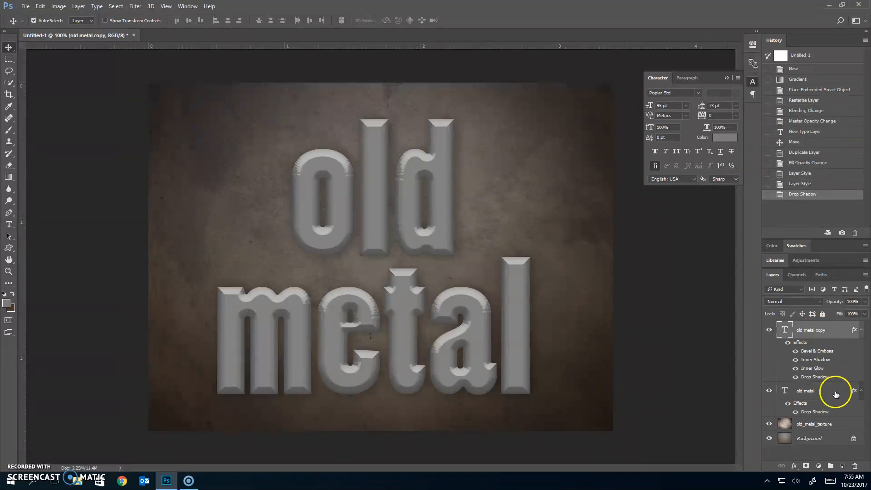
{"action": "left_click", "coordinate": [842, 467]}
{"action": "double_click", "coordinate": [803, 328]}
{"action": "type", "text": "texture"}
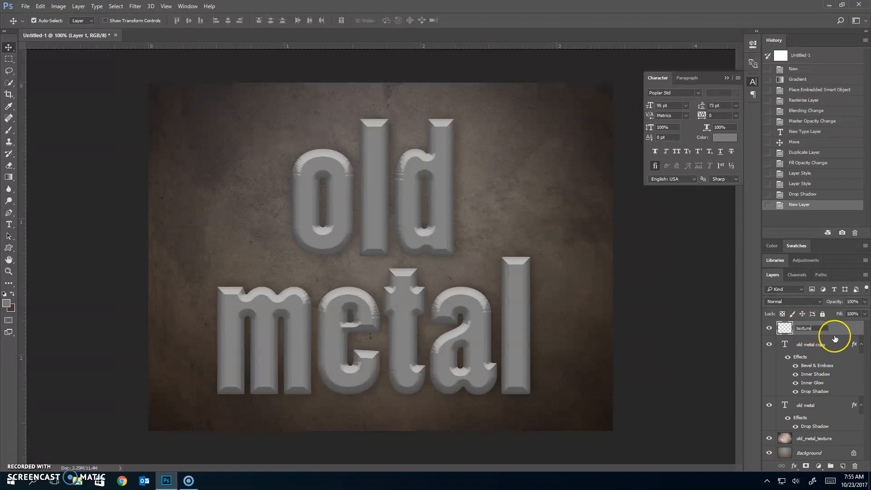
{"action": "left_click", "coordinate": [835, 338]}
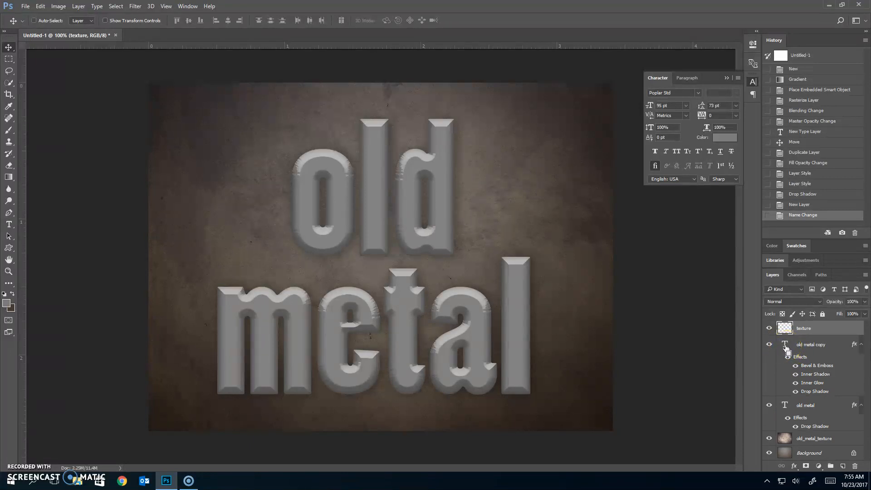
Load the old metal copy text outline as a selection and fill it on the texture layer with the swapped-in brown using Paint Bucket
{"action": "left_click", "coordinate": [786, 347], "text": "ctrl"}
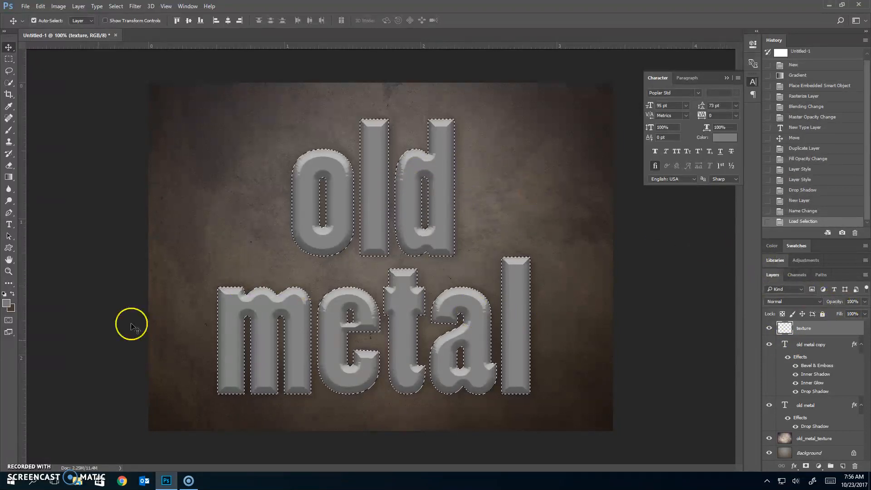
{"action": "left_click", "coordinate": [13, 294]}
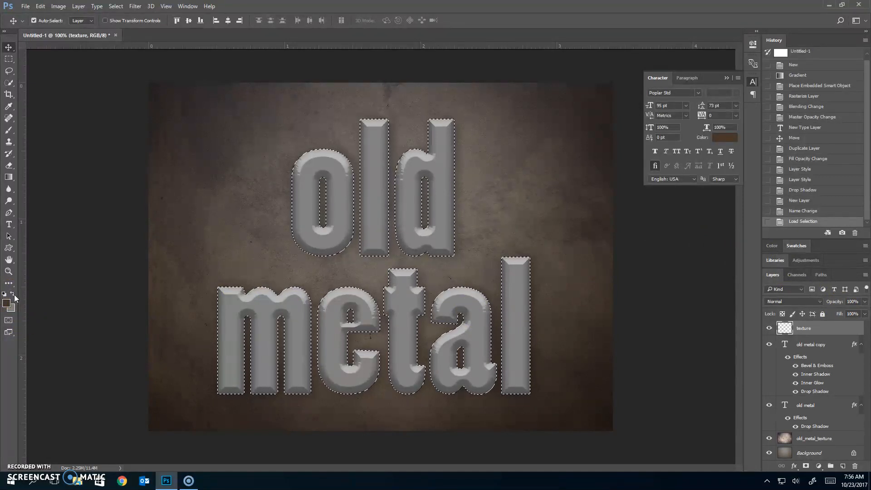
{"action": "left_click", "coordinate": [9, 177]}
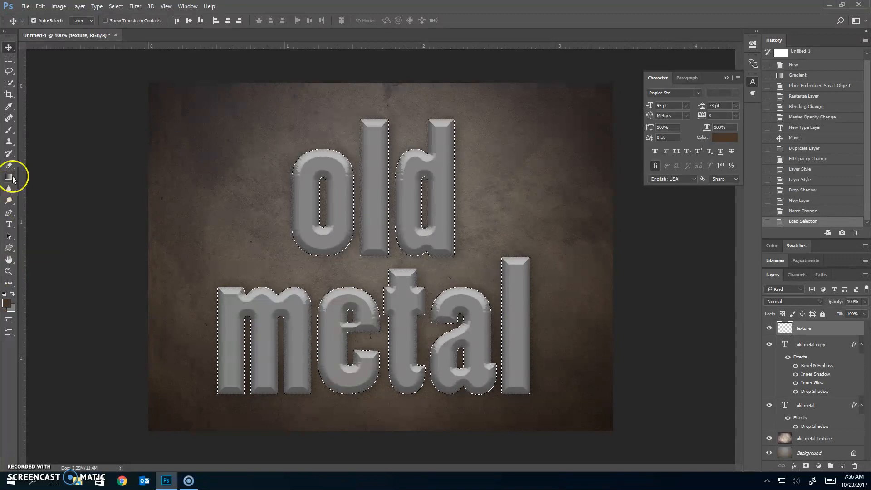
{"action": "left_click", "coordinate": [36, 185]}
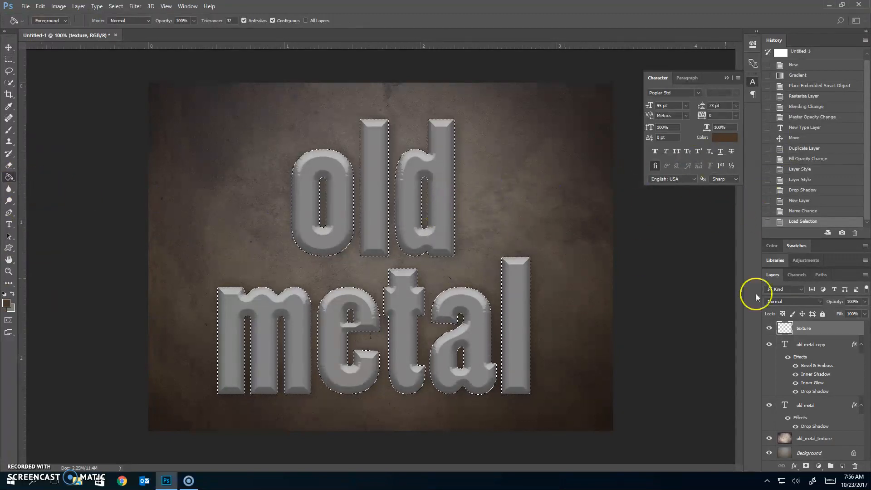
{"action": "left_click", "coordinate": [440, 209]}
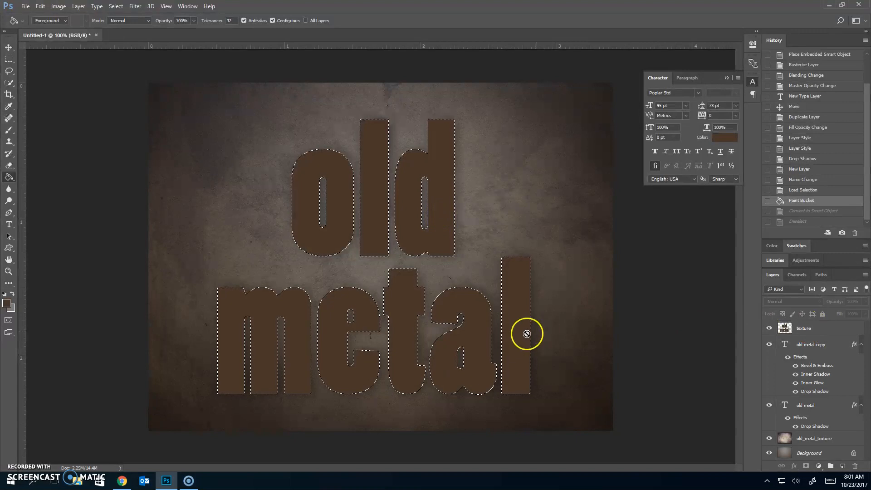
Convert the texture layer to a smart object
{"action": "left_click", "coordinate": [832, 330]}
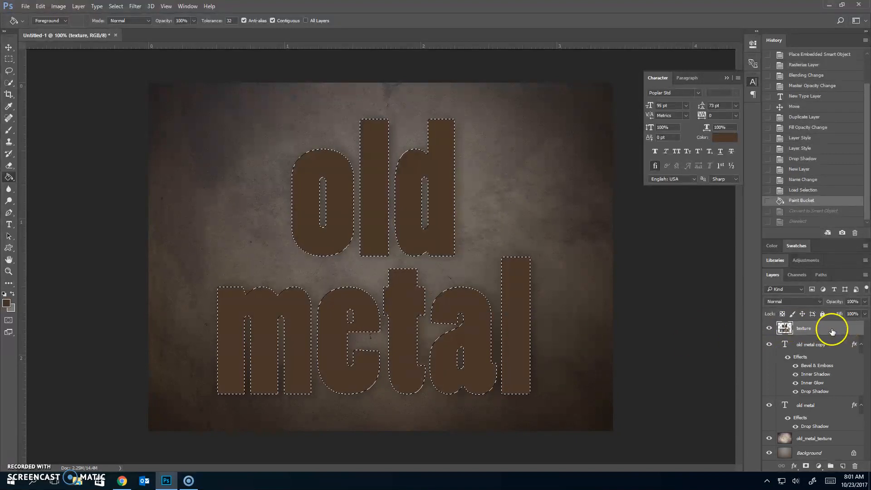
{"action": "right_click", "coordinate": [833, 331]}
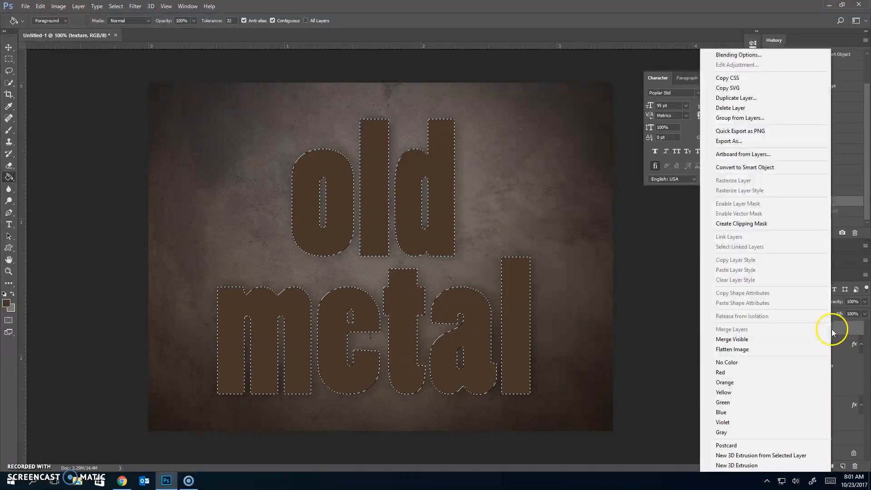
{"action": "left_click", "coordinate": [755, 168]}
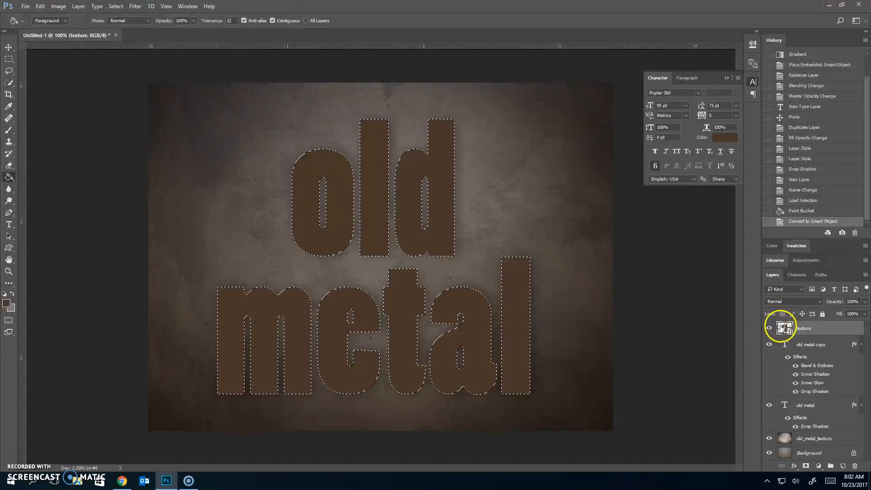
Apply the Fibers render filter to the texture smart object with variance 50 and strength 20
{"action": "left_click", "coordinate": [134, 6]}
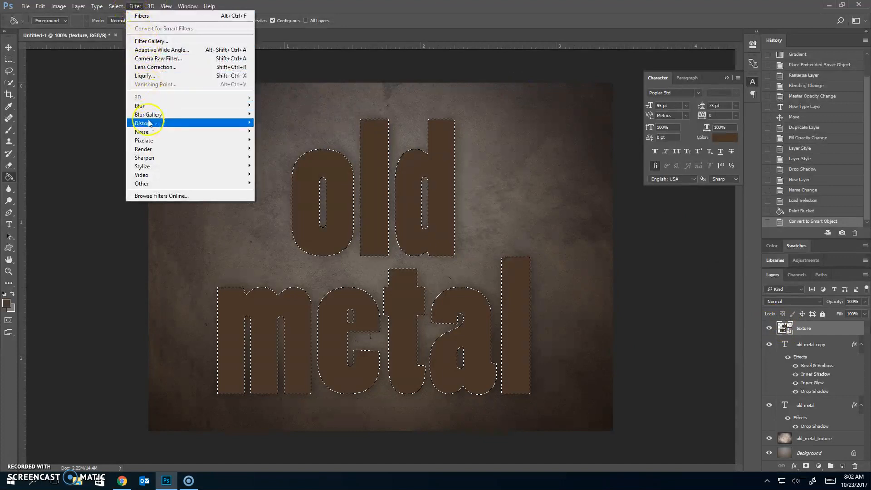
{"action": "mouse_move", "coordinate": [149, 150]}
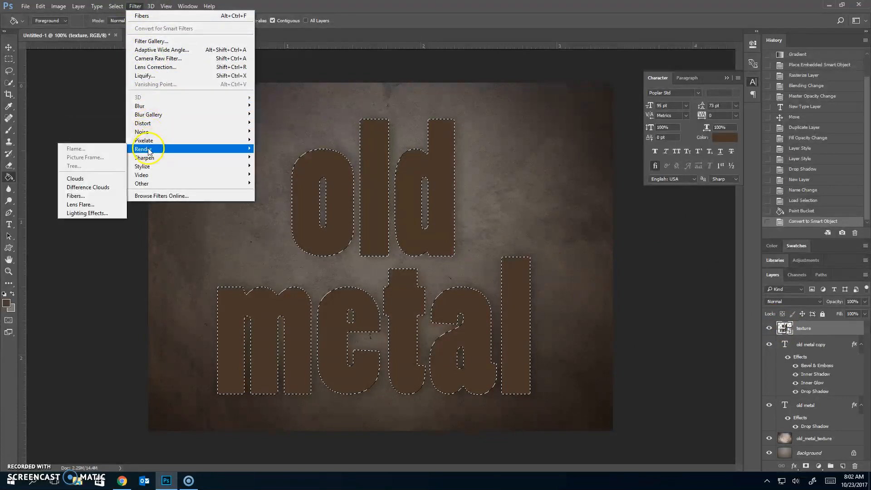
{"action": "left_click", "coordinate": [88, 198]}
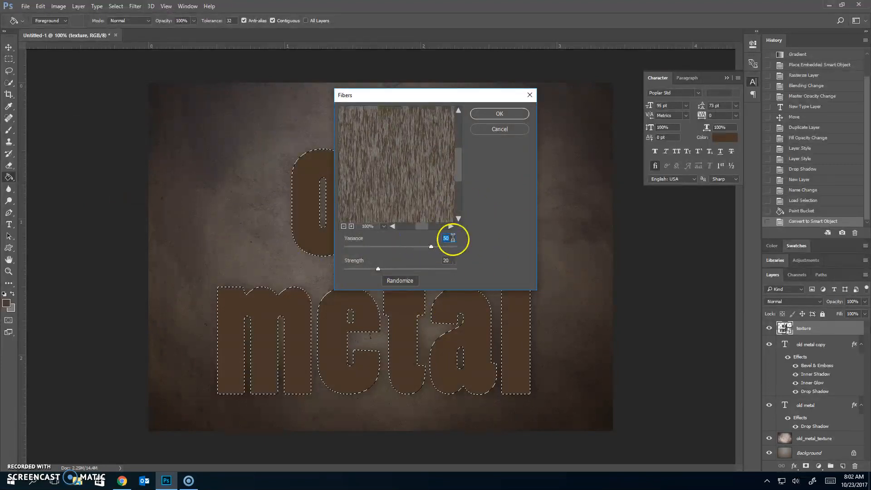
{"action": "left_click", "coordinate": [500, 115]}
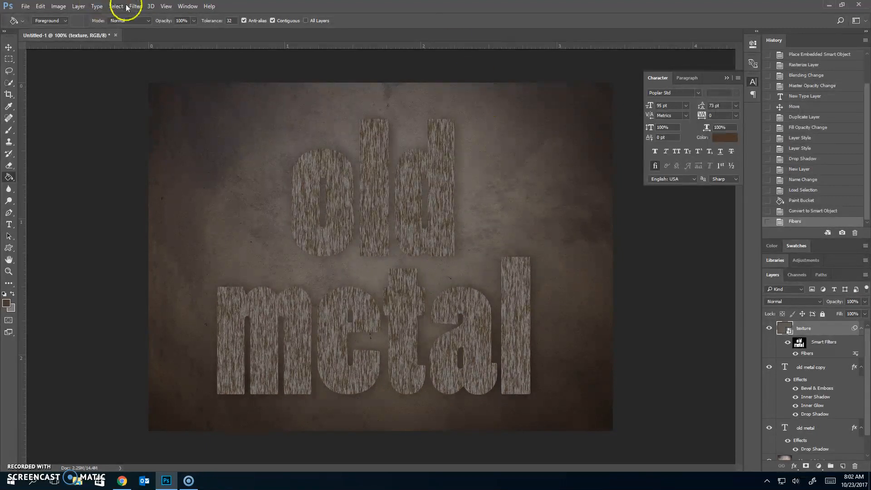
Apply the Plaster sketch filter to the texture layer with image balance 20, smoothness 2 and light from the top
{"action": "left_click", "coordinate": [140, 8]}
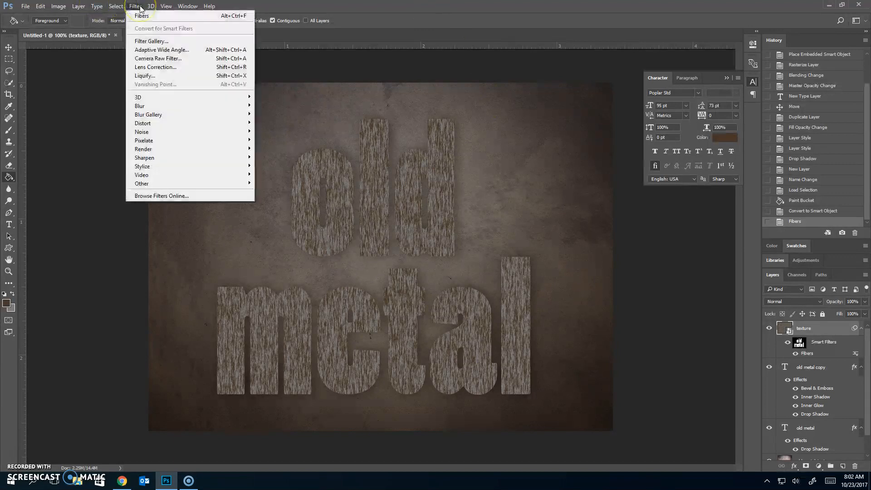
{"action": "left_click", "coordinate": [158, 45]}
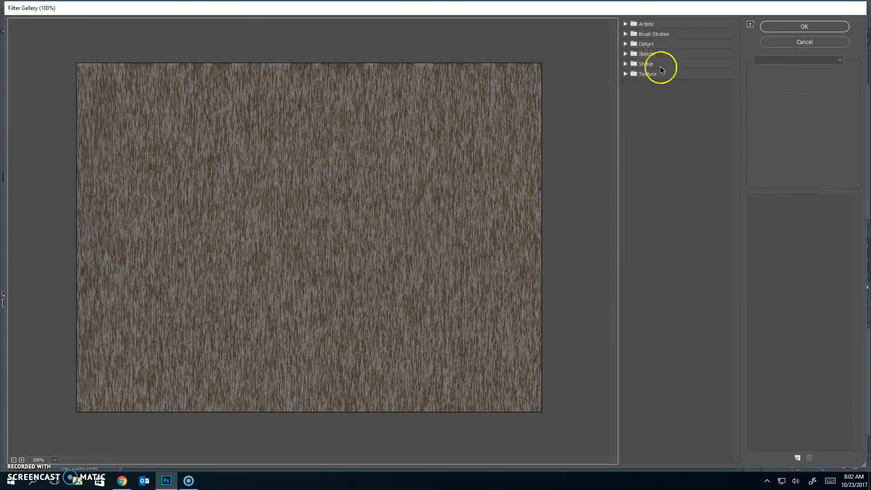
{"action": "left_click", "coordinate": [646, 54]}
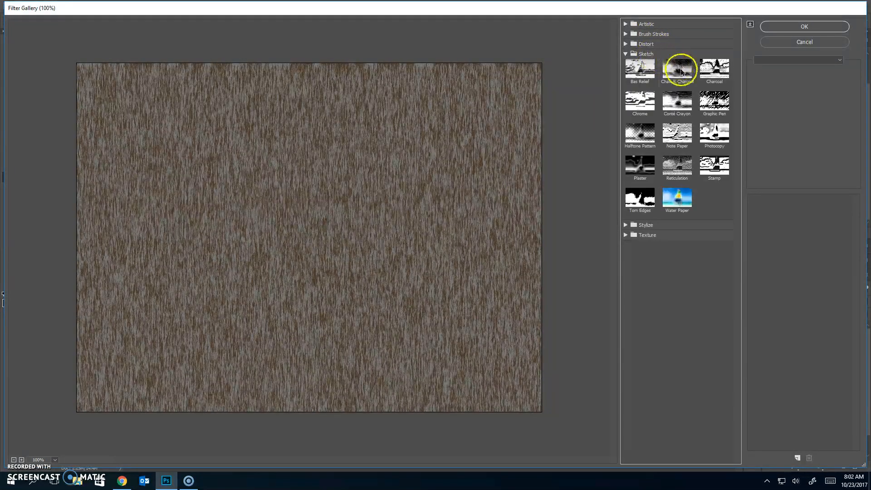
{"action": "left_click", "coordinate": [639, 175]}
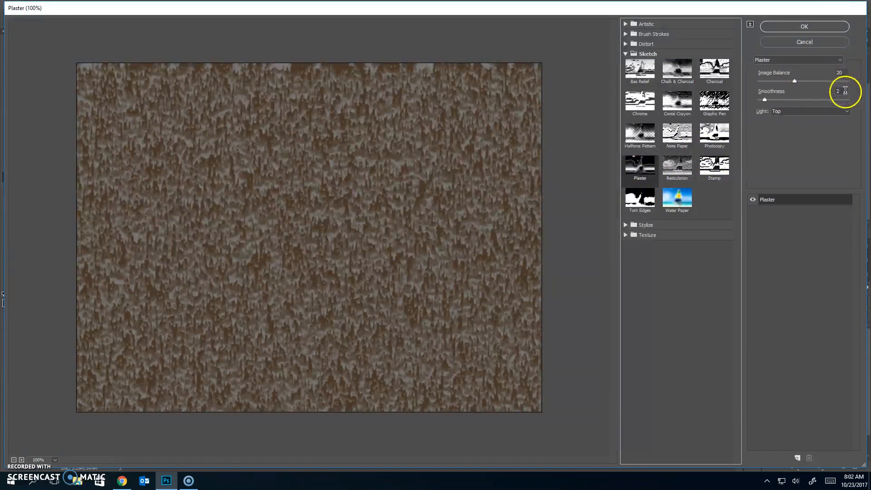
{"action": "left_click", "coordinate": [805, 27]}
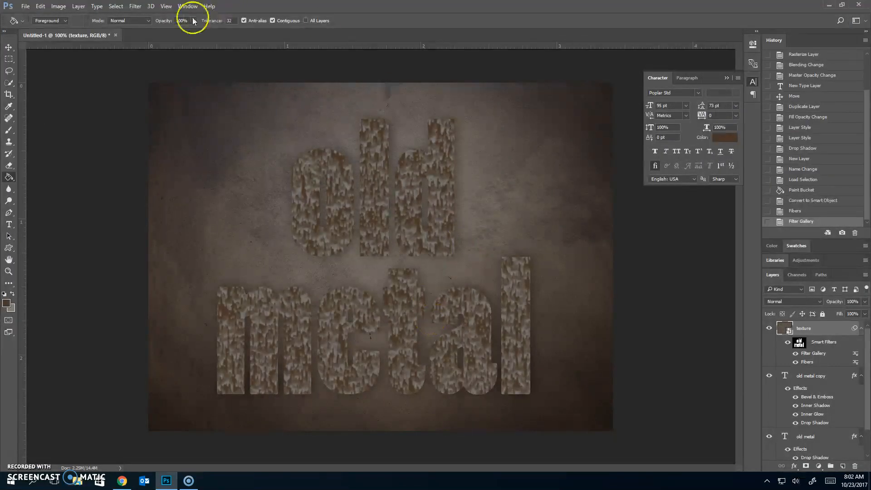
Apply the Chrome sketch filter to the texture layer with detail 5 and smoothness 4
{"action": "left_click", "coordinate": [135, 6]}
{"action": "left_click", "coordinate": [154, 41]}
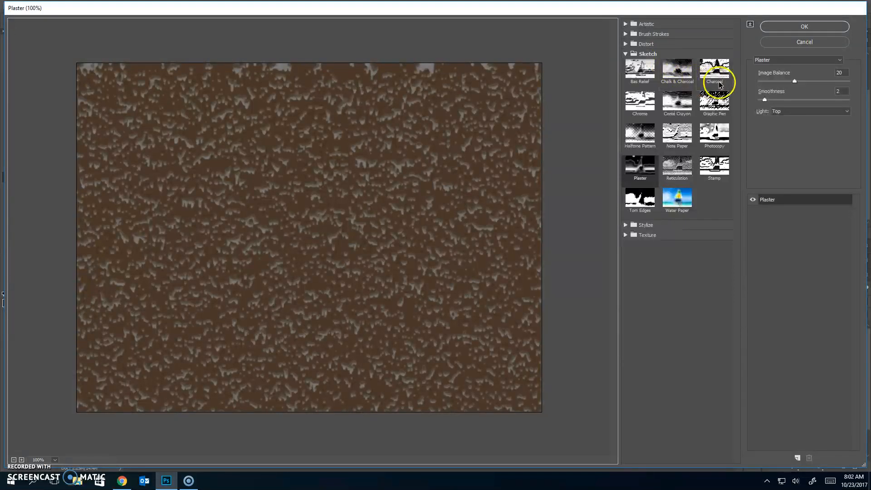
{"action": "left_click", "coordinate": [644, 112]}
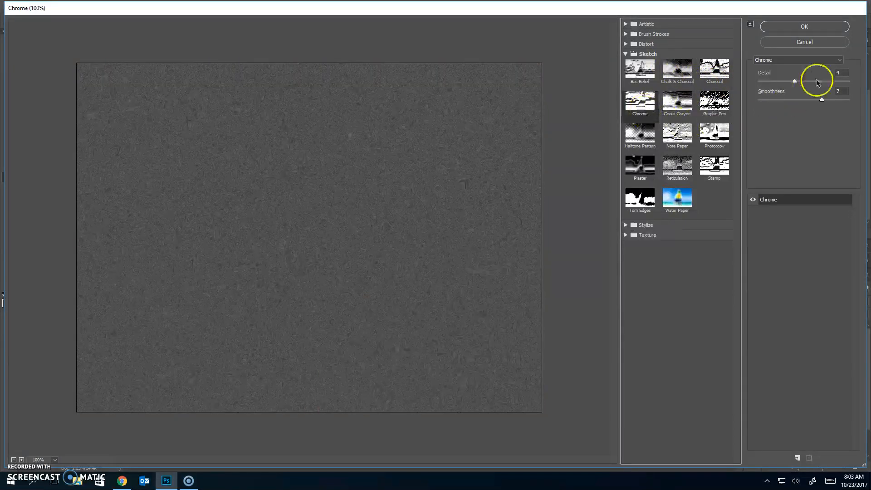
{"action": "left_click", "coordinate": [839, 73]}
{"action": "type", "text": "5"}
{"action": "key", "text": "Tab"}
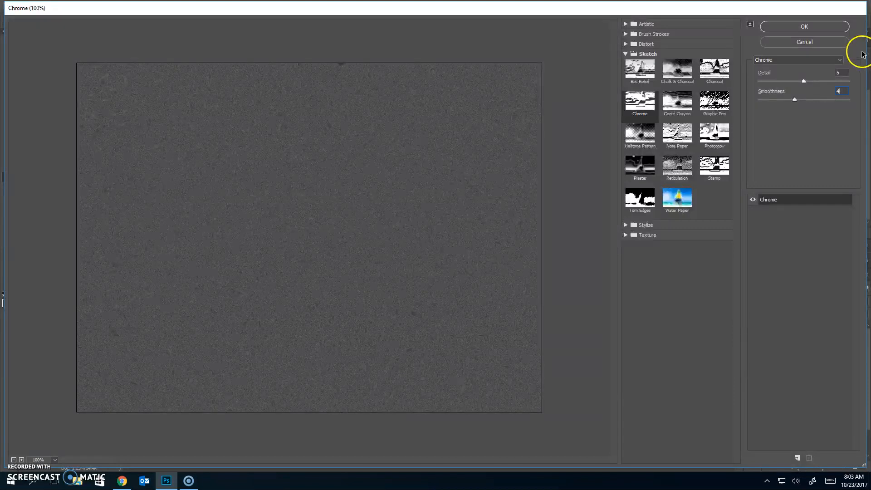
{"action": "left_click", "coordinate": [839, 28]}
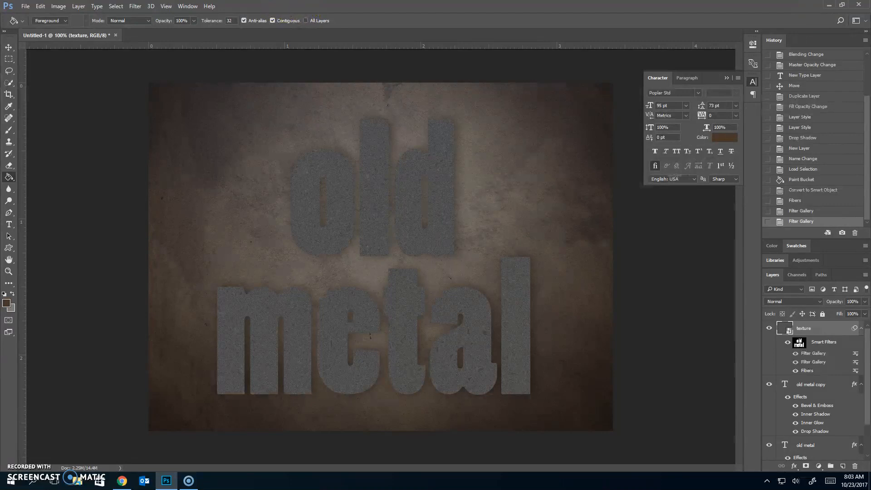
Apply the Note Paper filter to the texture layer with image balance 15, graininess 10 and relief 8, and set its blend mode to Multiply
{"action": "left_click", "coordinate": [136, 6]}
{"action": "left_click", "coordinate": [151, 41]}
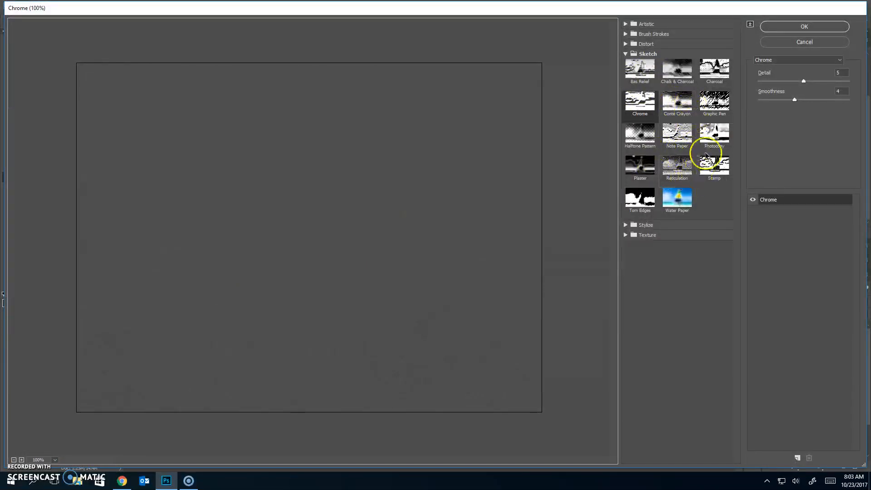
{"action": "left_click", "coordinate": [680, 133]}
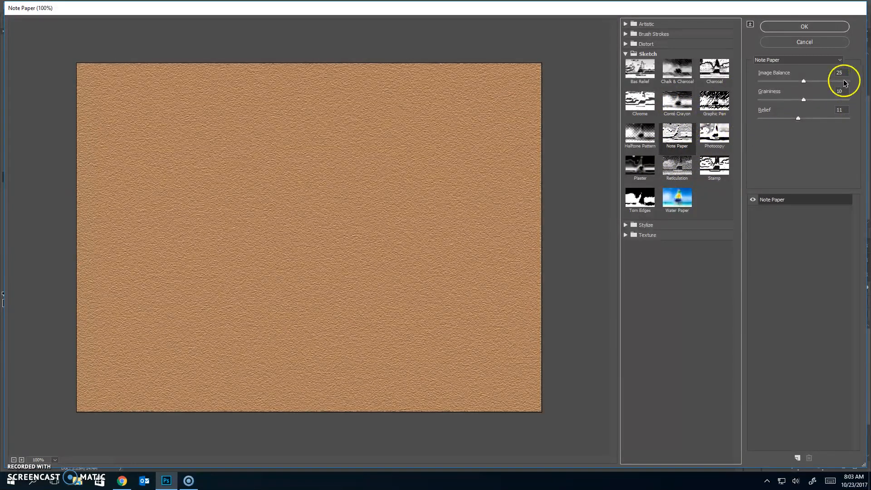
{"action": "left_click", "coordinate": [829, 71]}
{"action": "type", "text": "15"}
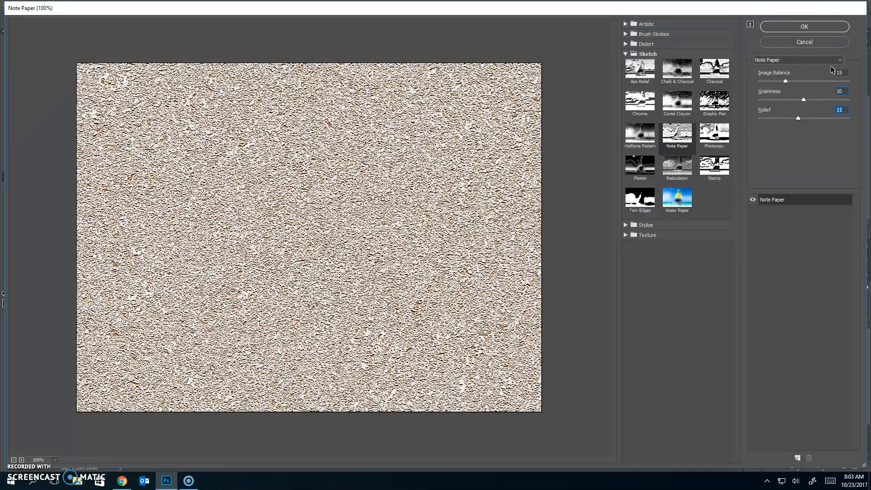
{"action": "type", "text": "8"}
{"action": "left_click", "coordinate": [818, 27]}
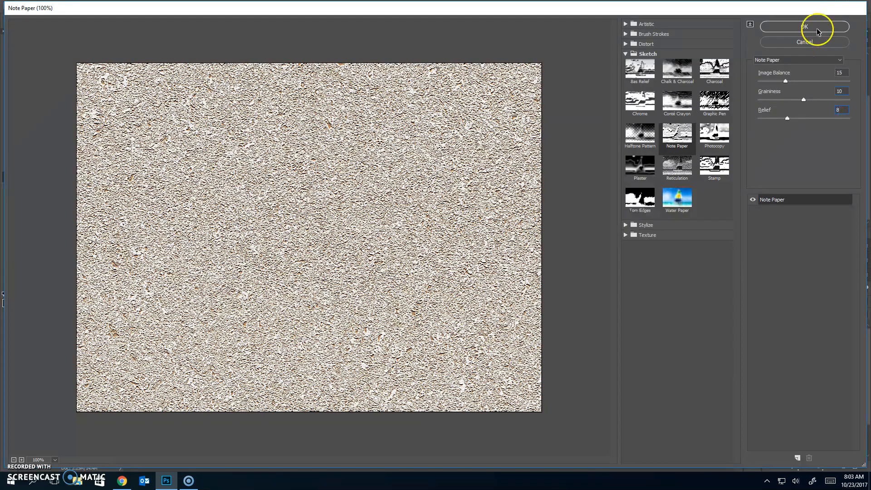
{"action": "left_click", "coordinate": [812, 26]}
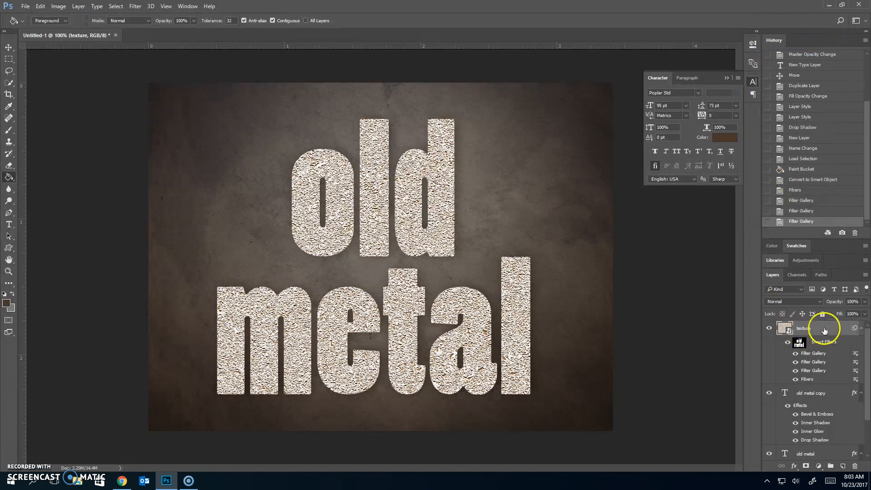
{"action": "left_click", "coordinate": [791, 300]}
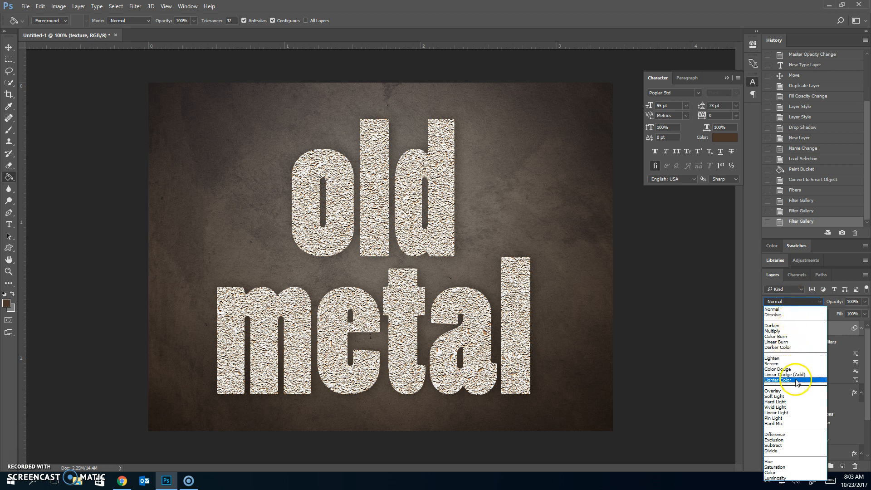
{"action": "left_click", "coordinate": [785, 331]}
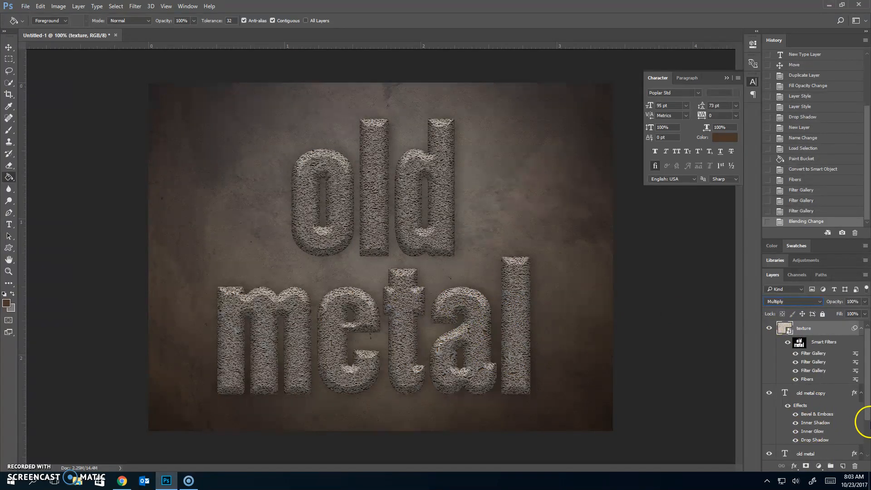
Duplicate the old_metal_texture layer and move the copy to the top of the layer stack, above the texture layer
{"action": "left_click_drag", "start_coordinate": [869, 415], "coordinate": [867, 438]}
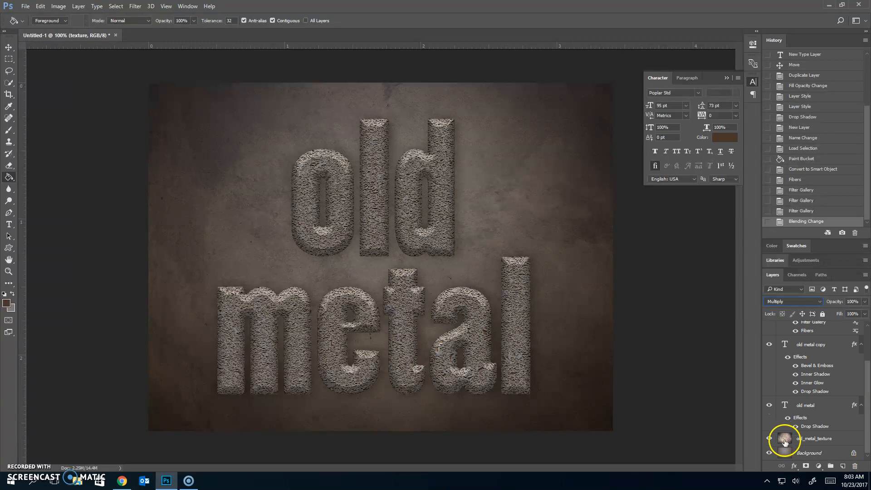
{"action": "left_click", "coordinate": [815, 438]}
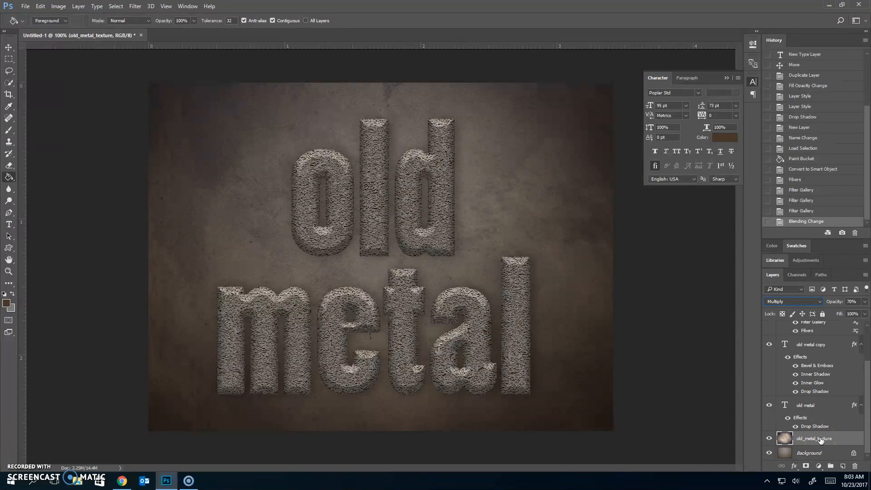
{"action": "right_click", "coordinate": [821, 441]}
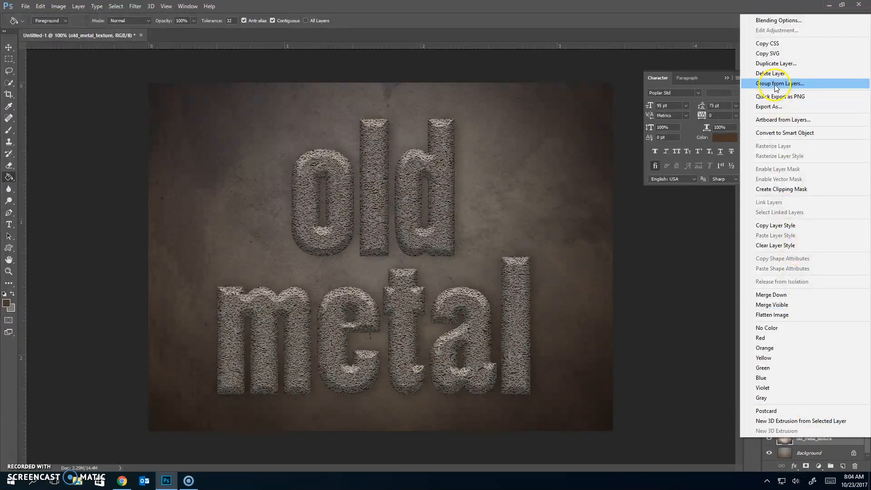
{"action": "left_click", "coordinate": [775, 63]}
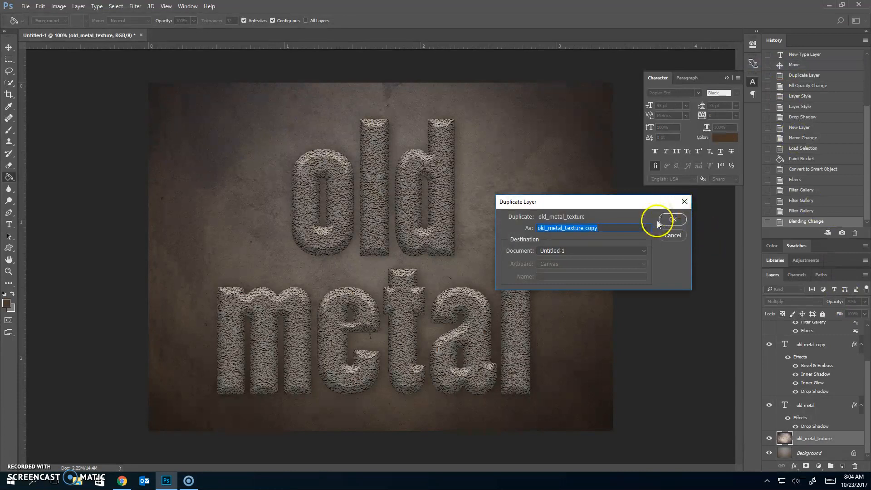
{"action": "left_click", "coordinate": [673, 219]}
{"action": "left_click_drag", "start_coordinate": [832, 443], "coordinate": [822, 333]}
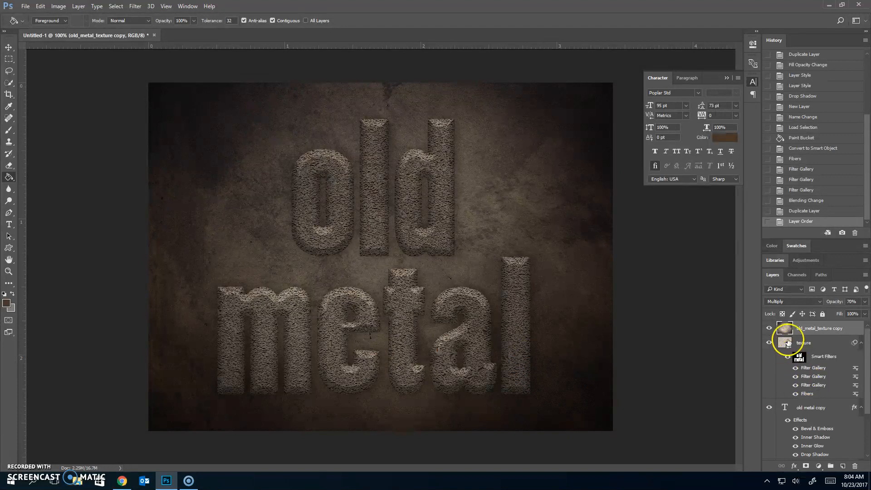
Load the old metal copy text outline as a selection and use it to mask the old_metal_texture copy layer
{"action": "left_click_drag", "start_coordinate": [788, 344], "coordinate": [785, 409]}
{"action": "left_click", "coordinate": [786, 411], "text": "ctrl"}
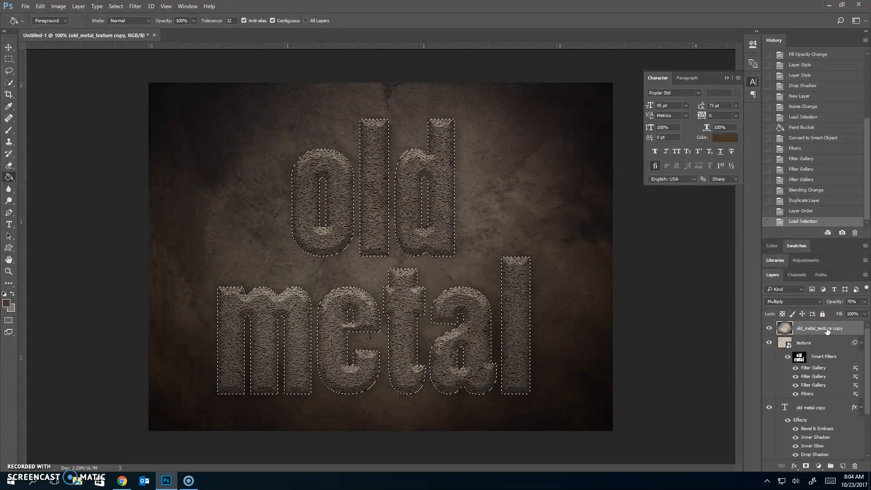
{"action": "left_click", "coordinate": [805, 466]}
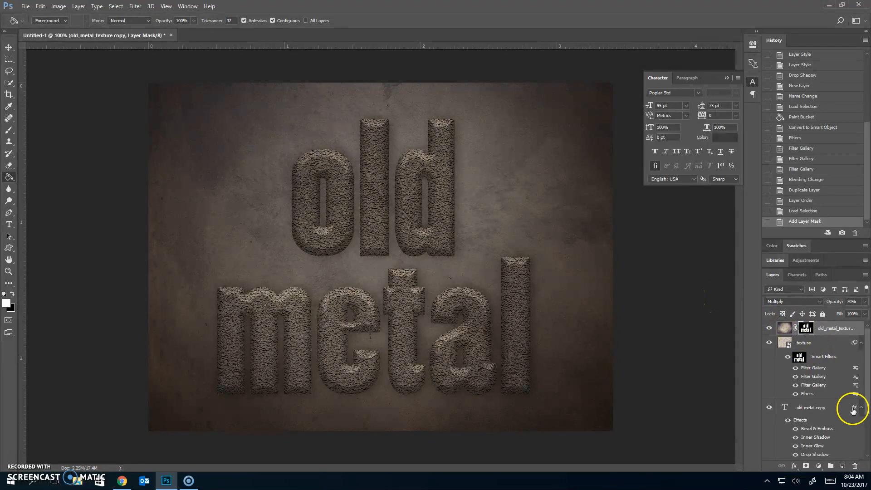
Create a new layer named shadow and place it between the old metal text layer and the old_metal_texture layer
{"action": "left_click", "coordinate": [843, 465]}
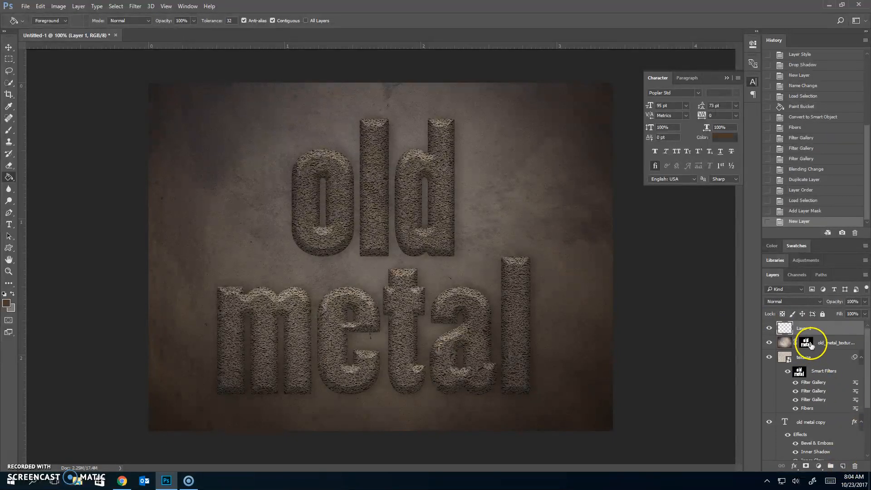
{"action": "double_click", "coordinate": [804, 328]}
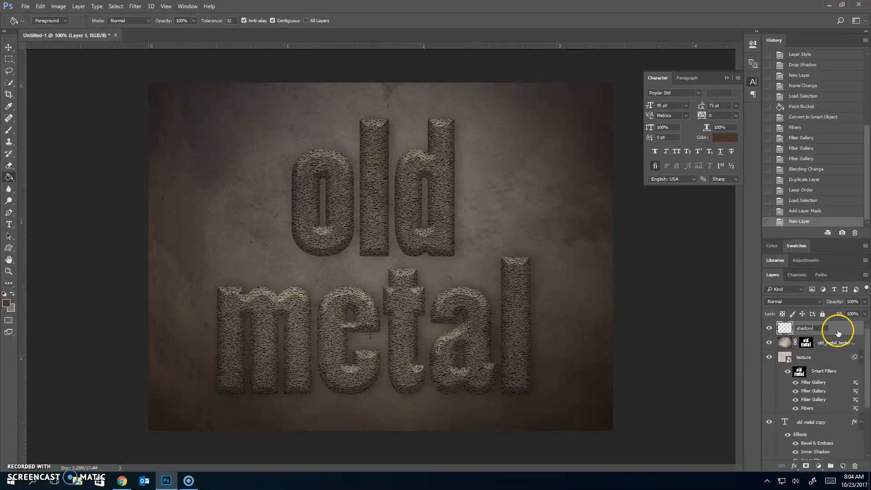
{"action": "left_click", "coordinate": [838, 332]}
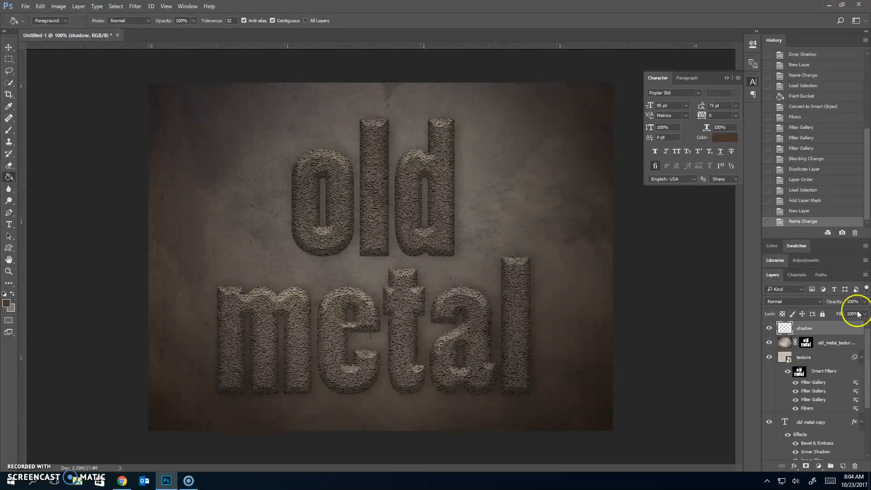
{"action": "left_click_drag", "start_coordinate": [812, 330], "coordinate": [816, 424]}
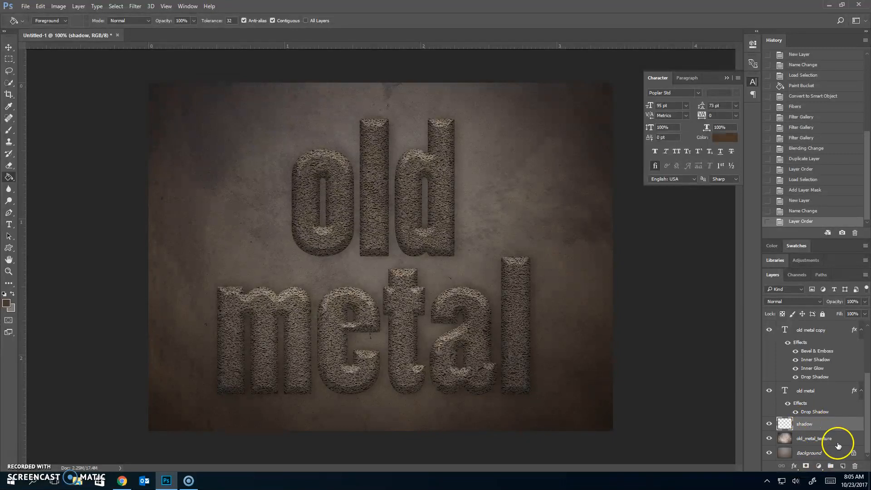
Set the shadow layer's blend mode to Multiply and its opacity to 70%
{"action": "left_click", "coordinate": [793, 300]}
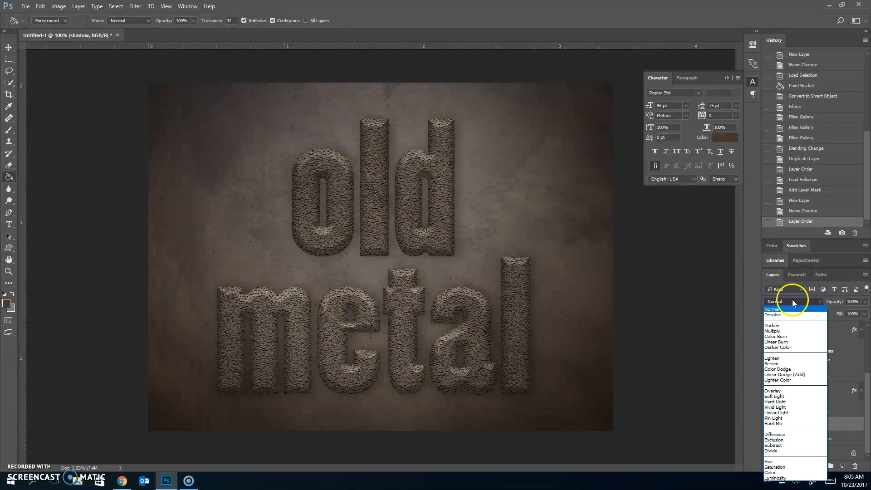
{"action": "left_click", "coordinate": [789, 331]}
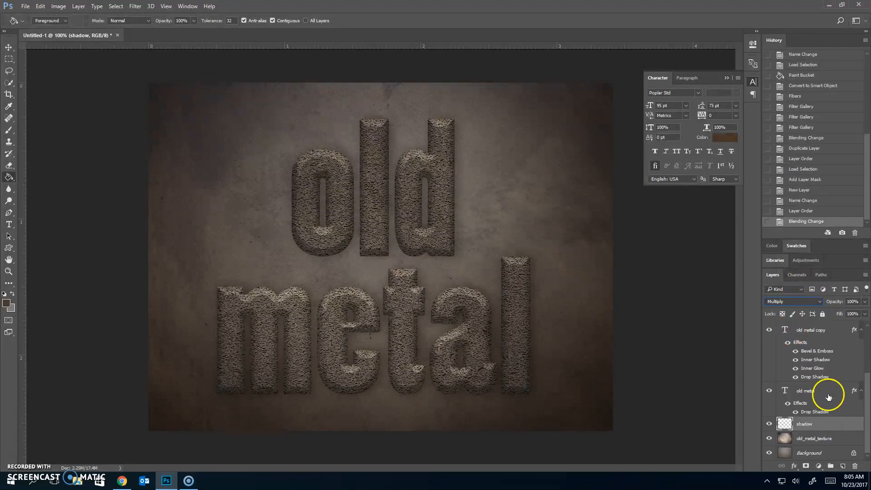
{"action": "left_click", "coordinate": [853, 301]}
{"action": "type", "text": "7"}
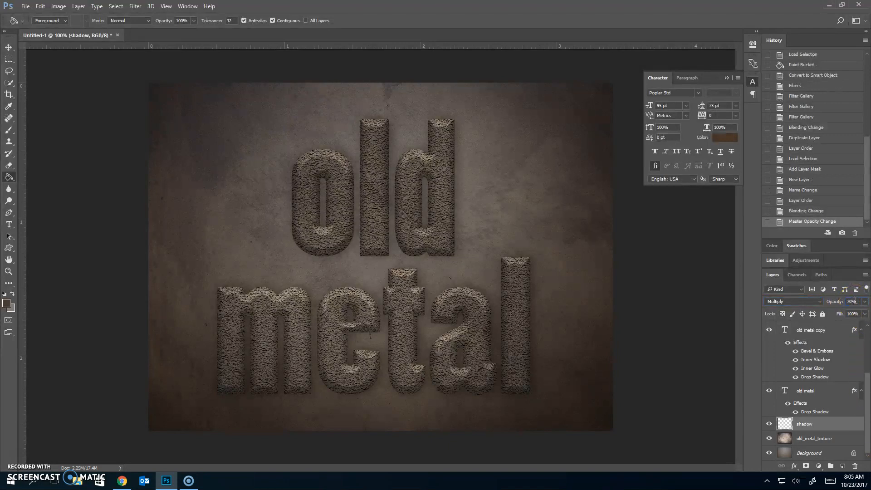
Set up a soft round Brush with a size of 40 px, hardness of 1% and spacing of 1%
{"action": "left_click", "coordinate": [12, 131]}
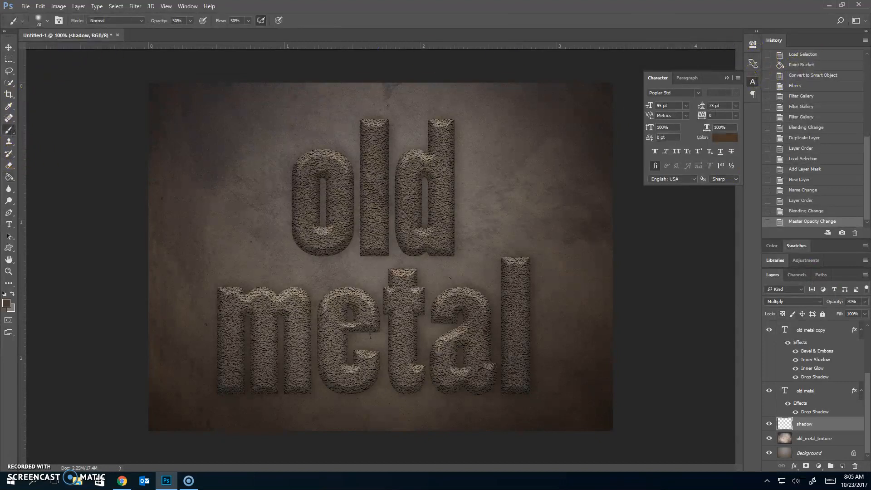
{"action": "left_click", "coordinate": [187, 6]}
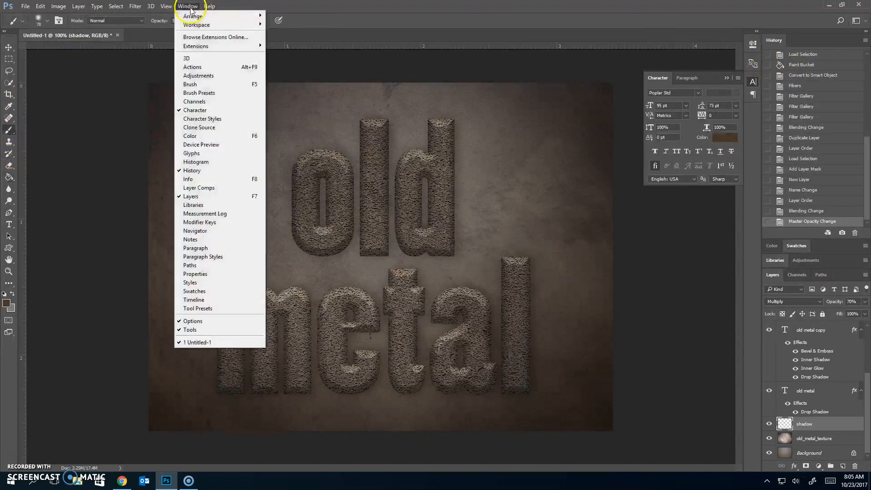
{"action": "left_click", "coordinate": [195, 86]}
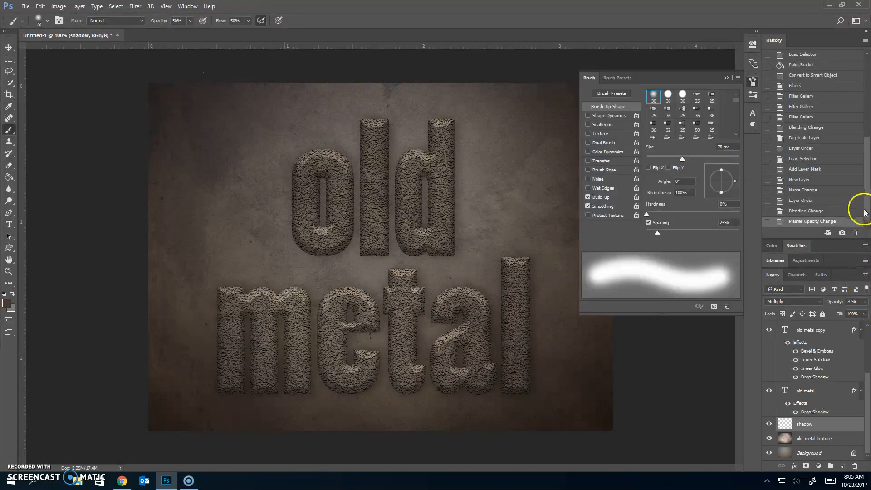
{"action": "left_click", "coordinate": [658, 95]}
{"action": "left_click", "coordinate": [653, 95]}
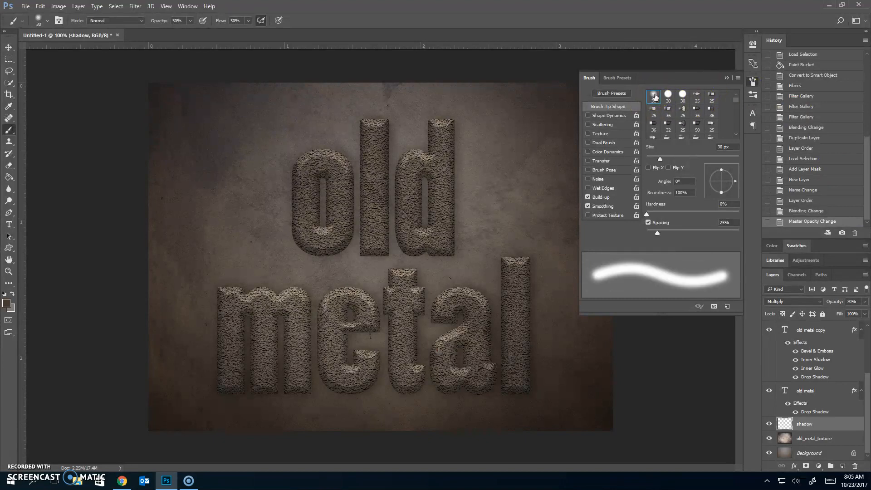
{"action": "left_click", "coordinate": [733, 146]}
{"action": "type", "text": "40"}
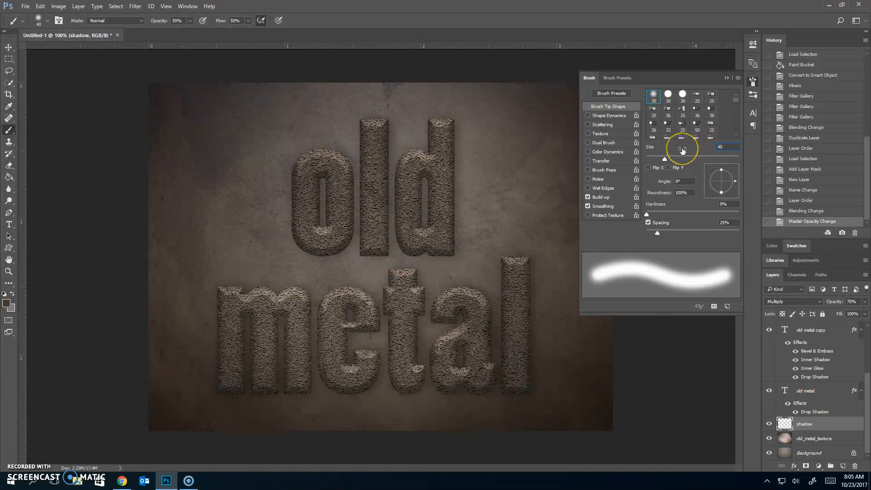
{"action": "left_click", "coordinate": [724, 204]}
{"action": "type", "text": "1"}
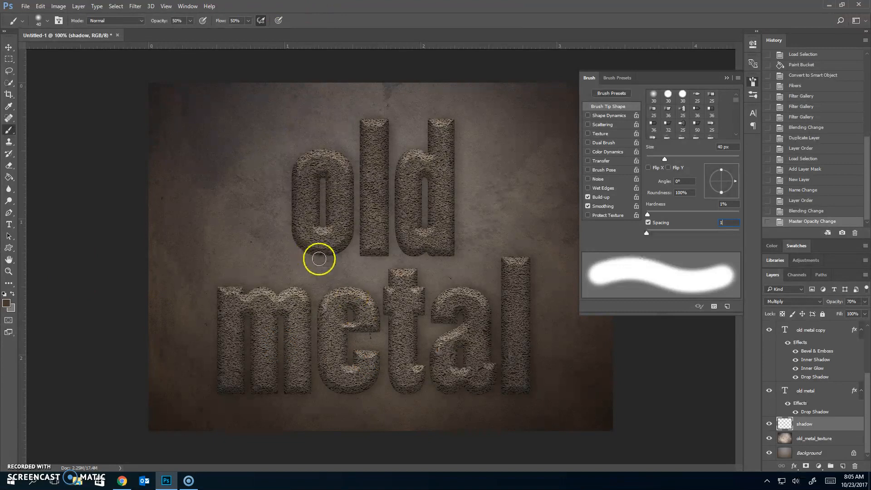
Paint shadows along the bottom edges of the letters in both words on the shadow layer, and soften them with an 8-pixel Gaussian Blur
{"action": "mouse_move", "coordinate": [300, 255]}
{"action": "left_mouse_down"}
{"action": "mouse_move", "coordinate": [340, 255]}
{"action": "mouse_move", "coordinate": [445, 282]}
{"action": "mouse_move", "coordinate": [379, 274]}
{"action": "mouse_move", "coordinate": [379, 261]}
{"action": "mouse_move", "coordinate": [363, 260]}
{"action": "mouse_move", "coordinate": [447, 257]}
{"action": "left_mouse_up"}
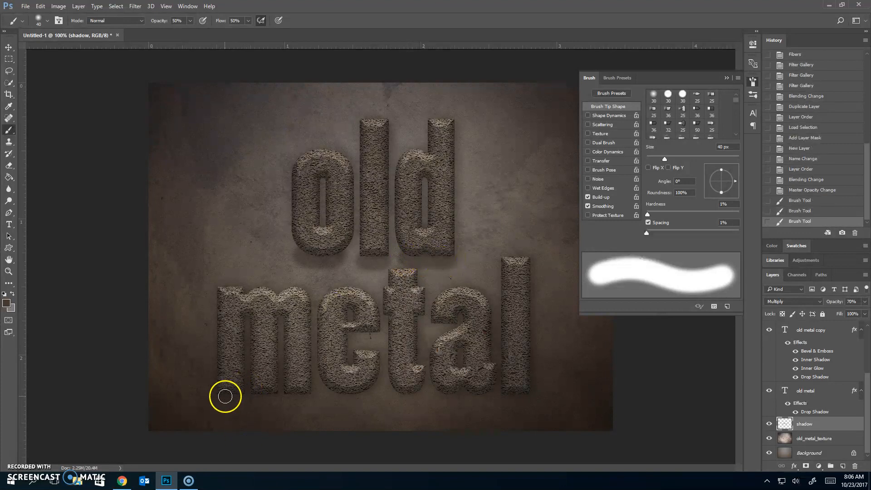
{"action": "mouse_move", "coordinate": [229, 396]}
{"action": "left_mouse_down"}
{"action": "mouse_move", "coordinate": [509, 404]}
{"action": "mouse_move", "coordinate": [537, 397]}
{"action": "left_mouse_up"}
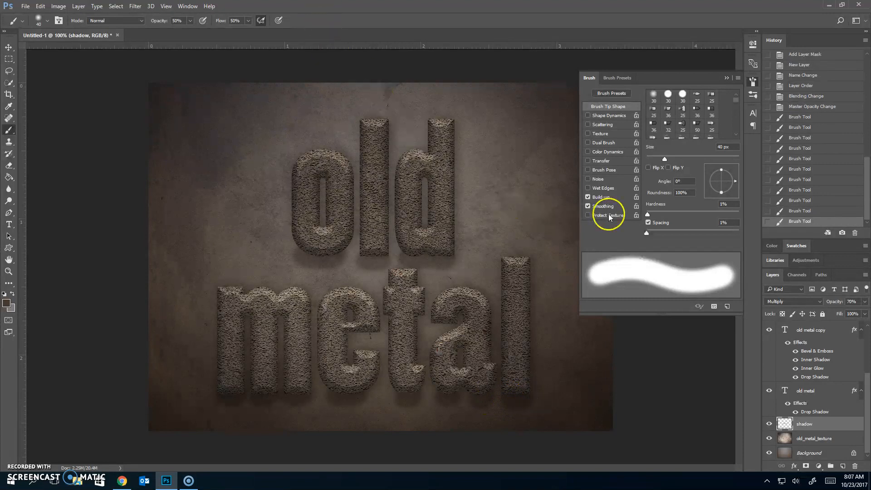
{"action": "left_click", "coordinate": [135, 7]}
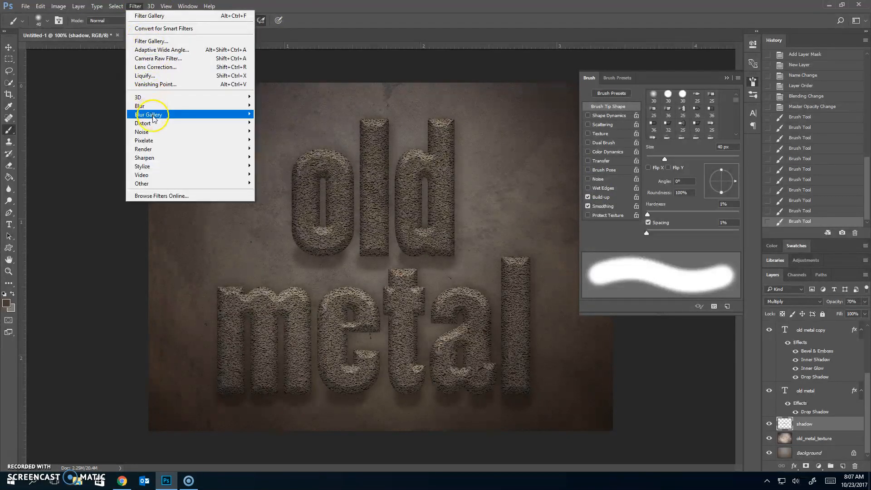
{"action": "mouse_move", "coordinate": [144, 106]}
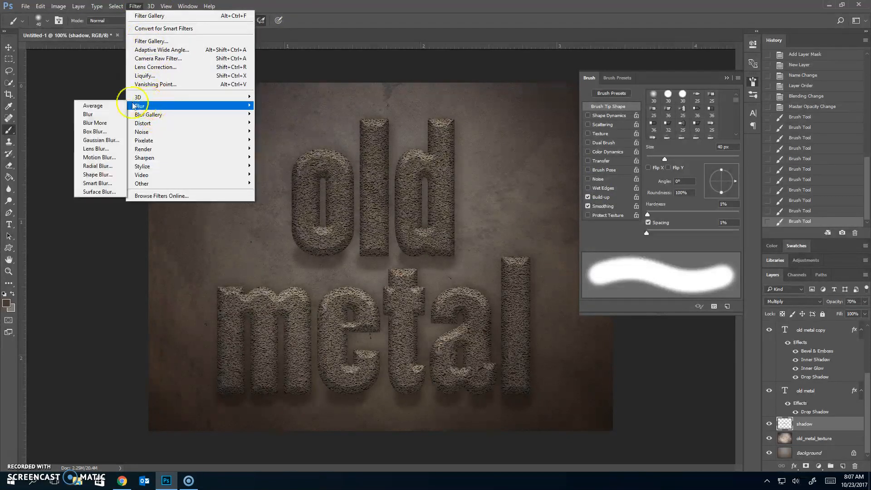
{"action": "left_click", "coordinate": [102, 140]}
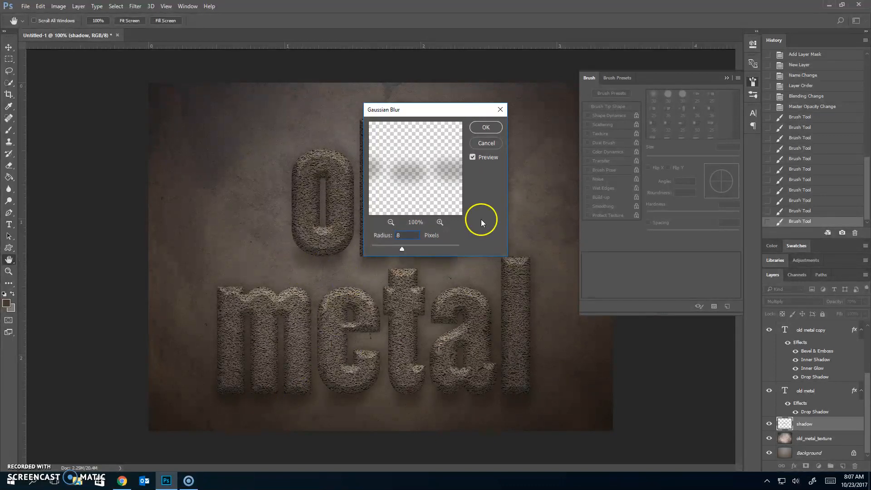
{"action": "left_click", "coordinate": [486, 129]}
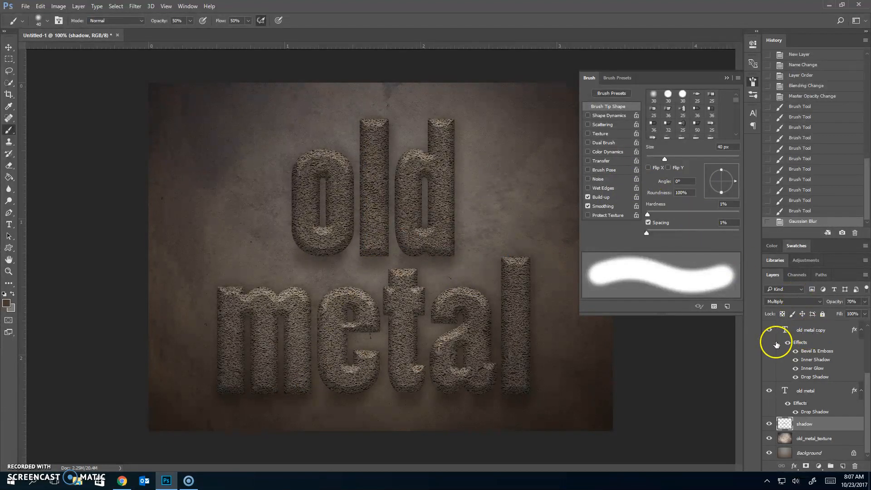
Add a Color Balance adjustment layer directly above the texture layer
{"action": "scroll", "coordinate": [799, 336], "scroll_direction": "up", "scroll_amount": 1}
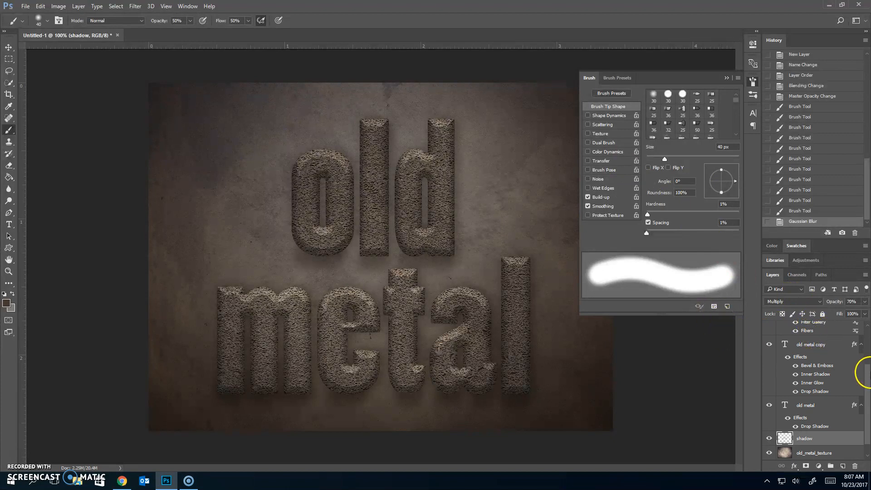
{"action": "scroll", "coordinate": [868, 391], "scroll_direction": "up", "scroll_amount": 4}
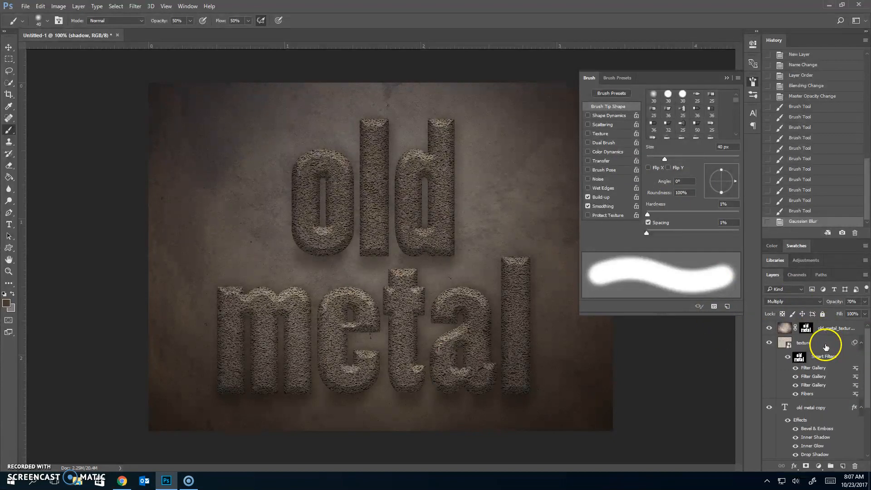
{"action": "left_click", "coordinate": [823, 344]}
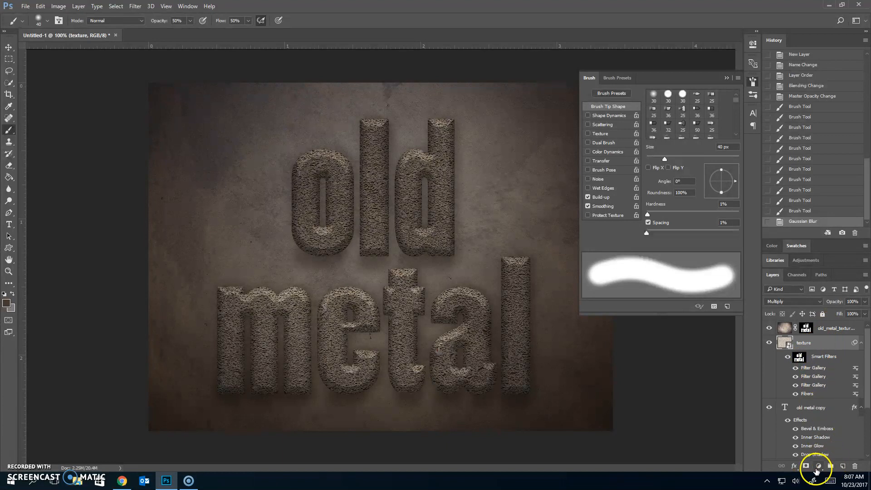
{"action": "left_click", "coordinate": [819, 467]}
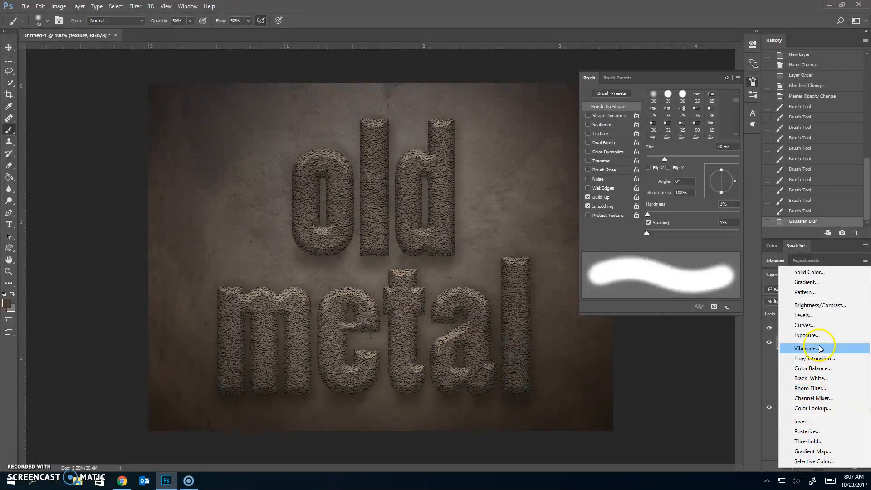
{"action": "left_click", "coordinate": [812, 368]}
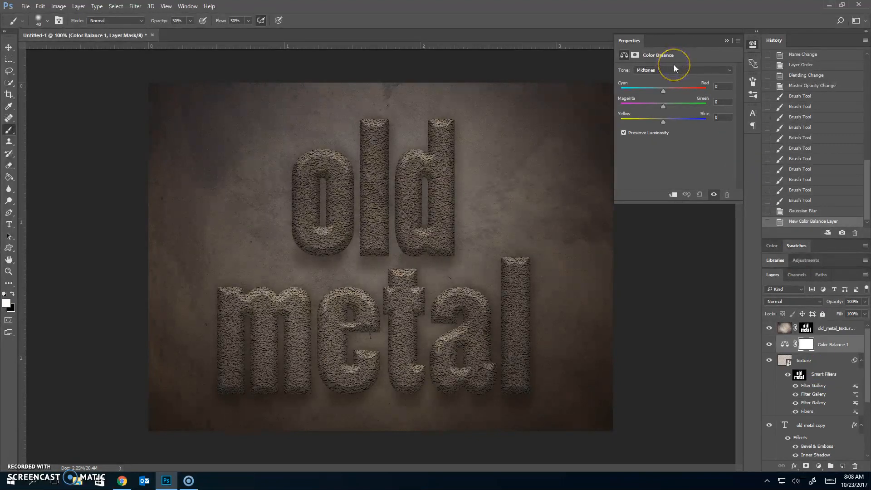
Set the tone range of the Color Balance adjustment to Highlights
{"action": "left_click", "coordinate": [652, 71]}
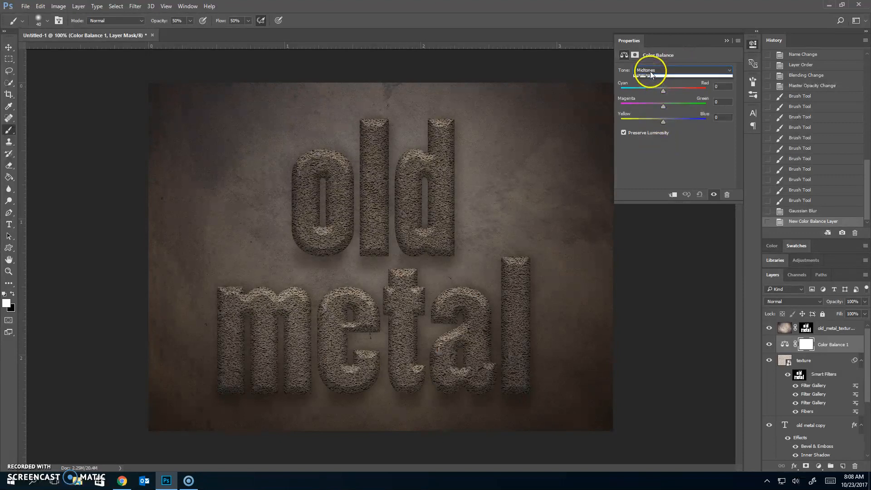
{"action": "left_click", "coordinate": [654, 86]}
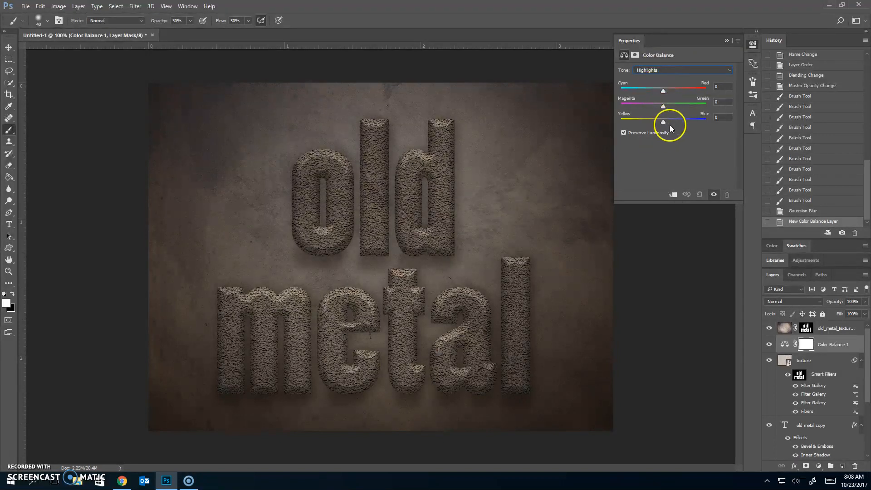